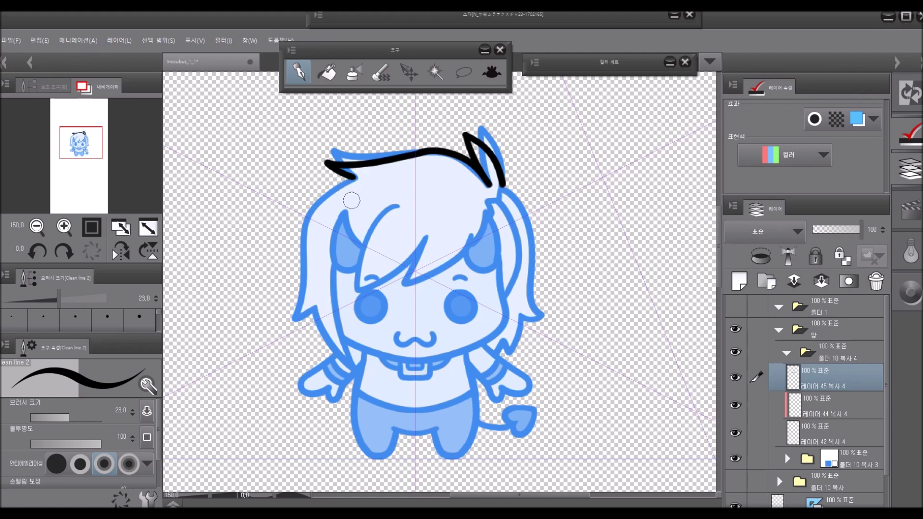
Trace the hair's outer side down to the pointed side lock, and the jagged bangs, with the black clean-line pen
mouse_move(356, 178)
mouse_down()
mouse_move(304, 240)
mouse_move(298, 329)
mouse_move(323, 313)
mouse_move(344, 360)
mouse_move(360, 370)
mouse_up()
key(ctrl+z)
drag(318, 312, 360, 369)
drag(338, 269, 362, 370)
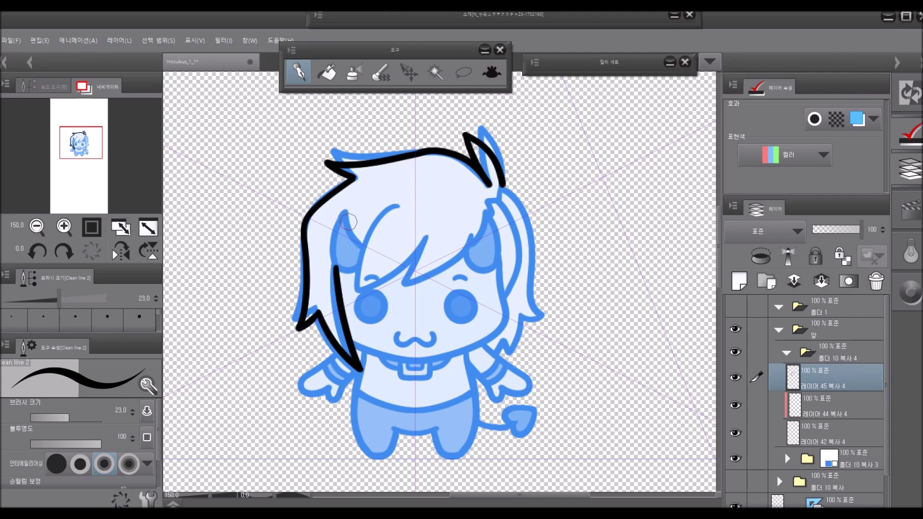
mouse_move(397, 205)
mouse_down()
mouse_move(371, 232)
mouse_move(371, 295)
mouse_move(417, 253)
mouse_move(414, 285)
mouse_move(435, 276)
mouse_move(472, 239)
mouse_move(429, 245)
mouse_move(414, 286)
mouse_move(427, 287)
mouse_move(479, 232)
mouse_up()
key(ctrl+z)
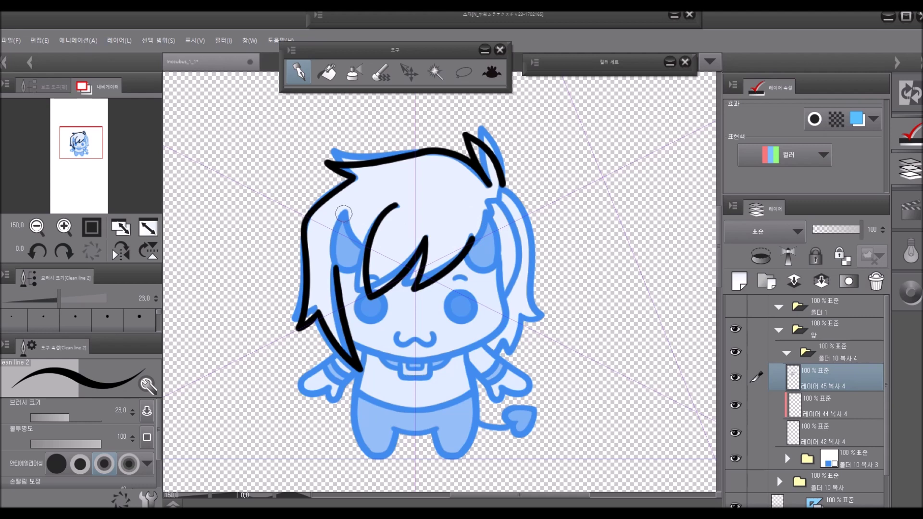
Trace both horns beside the bangs and the small hair notch below the upper tuft
drag(344, 213, 337, 267)
mouse_move(344, 212)
mouse_down()
mouse_move(363, 247)
mouse_move(336, 267)
mouse_move(370, 255)
mouse_up()
mouse_move(485, 213)
mouse_down()
mouse_move(473, 239)
mouse_move(497, 254)
mouse_move(482, 270)
mouse_move(494, 264)
mouse_up()
key(ctrl+z)
mouse_move(496, 199)
mouse_down()
mouse_move(510, 180)
mouse_move(498, 198)
mouse_up()
key(ctrl+z)
Flip the canvas view horizontally and trace the outer and inner lines of the side ponytail
key(h)
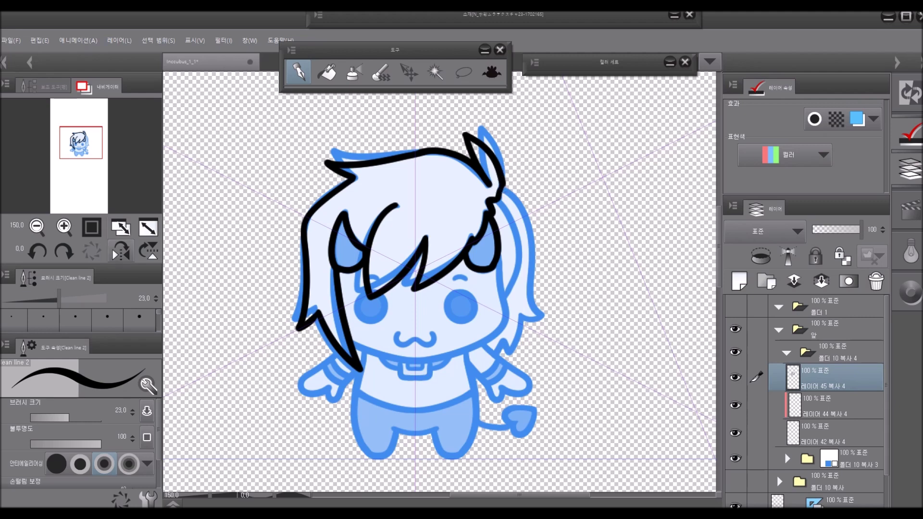
mouse_move(379, 190)
mouse_down()
mouse_move(358, 207)
mouse_move(351, 279)
mouse_move(332, 307)
mouse_move(356, 208)
mouse_move(330, 307)
mouse_move(353, 315)
mouse_move(354, 352)
mouse_move(379, 358)
mouse_up()
key(ctrl+z)
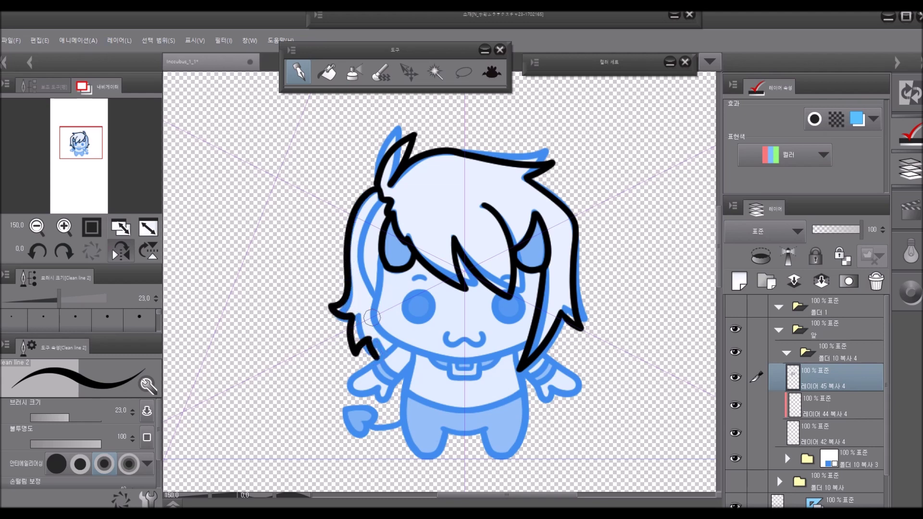
mouse_move(382, 206)
mouse_down()
mouse_move(366, 223)
mouse_move(373, 296)
mouse_up()
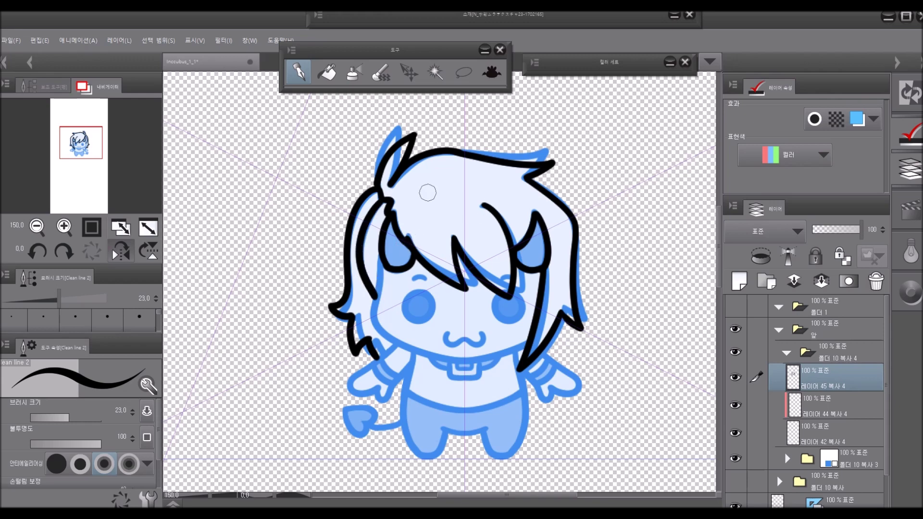
Trace the face contour from the cheek along the jaw, rotating the canvas for the long curve and resetting it
drag(383, 250, 384, 336)
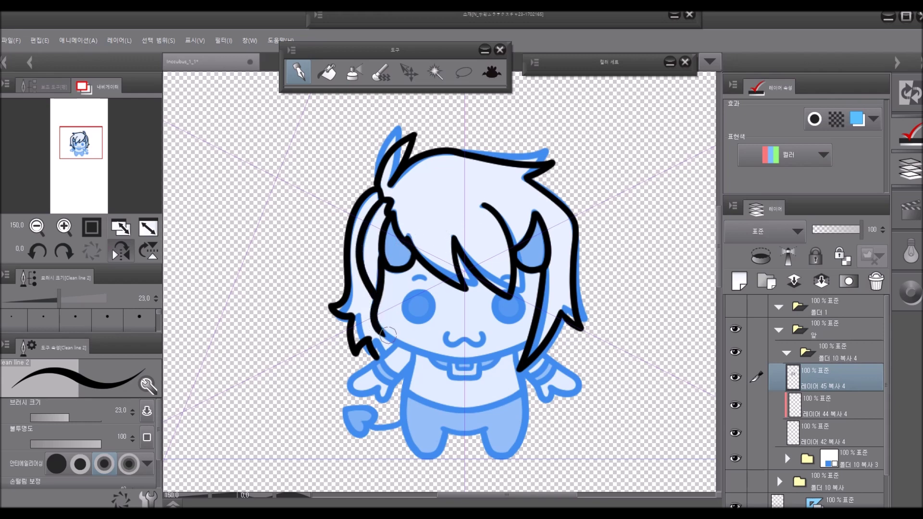
drag(276, 495, 291, 494)
mouse_move(394, 225)
mouse_down()
mouse_move(363, 308)
mouse_move(366, 351)
mouse_move(380, 375)
mouse_up()
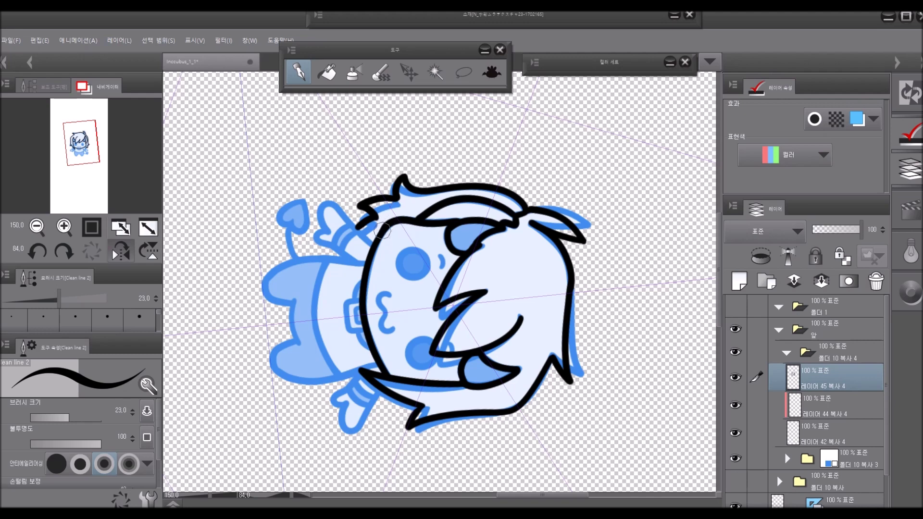
click(91, 251)
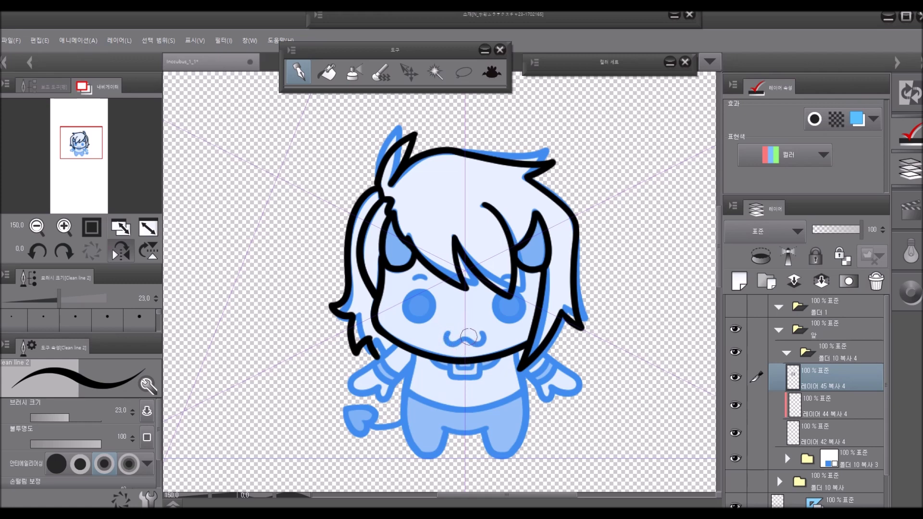
Add a new layer and draw one half of the mouth, one eye and its eyebrow on it
key(ctrl+z)
mouse_move(447, 338)
mouse_down()
mouse_move(454, 344)
mouse_move(467, 335)
mouse_up()
key(ctrl+z)
click(740, 281)
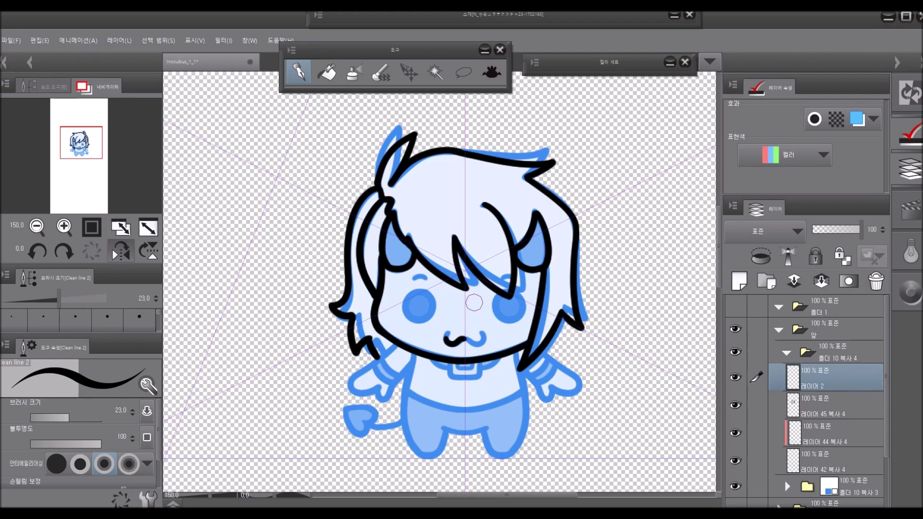
key(ctrl+z)
drag(451, 344, 464, 338)
key(ctrl+z)
mouse_move(419, 292)
mouse_down()
mouse_move(405, 313)
mouse_move(431, 310)
mouse_move(425, 280)
mouse_up()
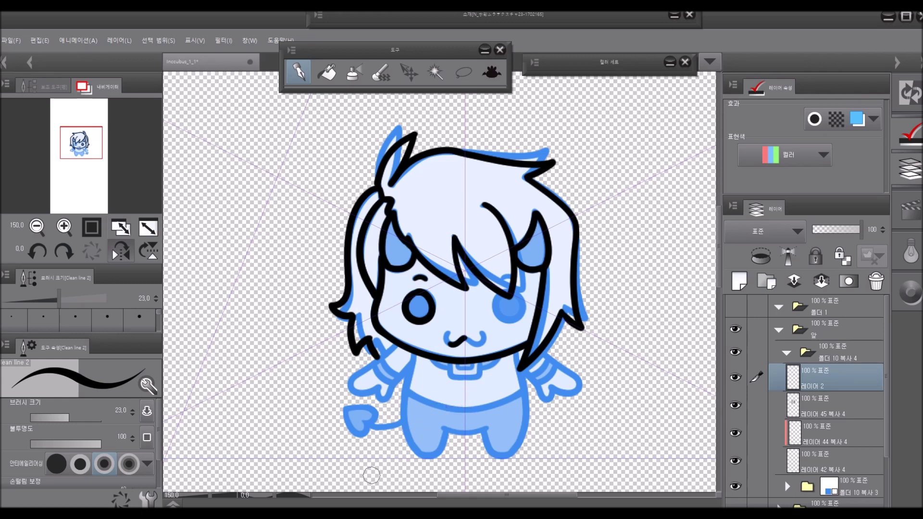
Duplicate the half-face layer, flip the copy horizontally onto the other side of the face and merge it down
key(ctrl+c)
key(ctrl+v)
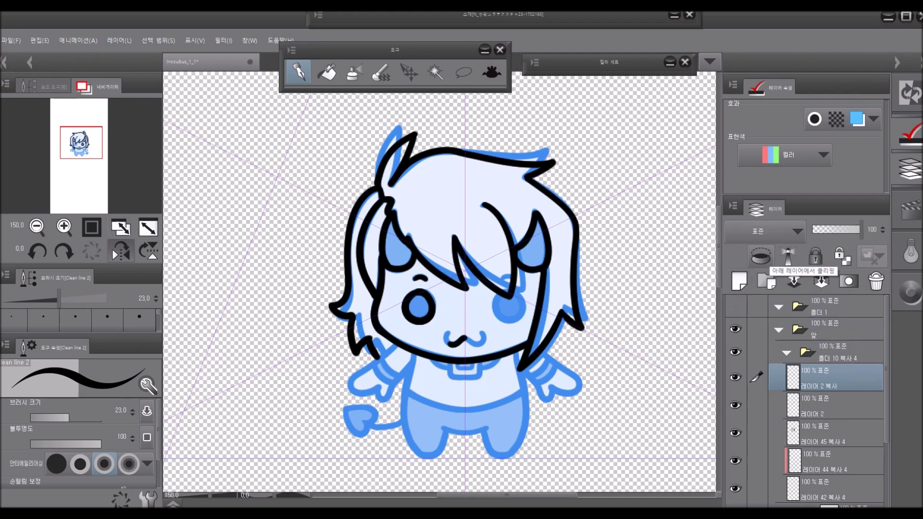
key(ctrl+t)
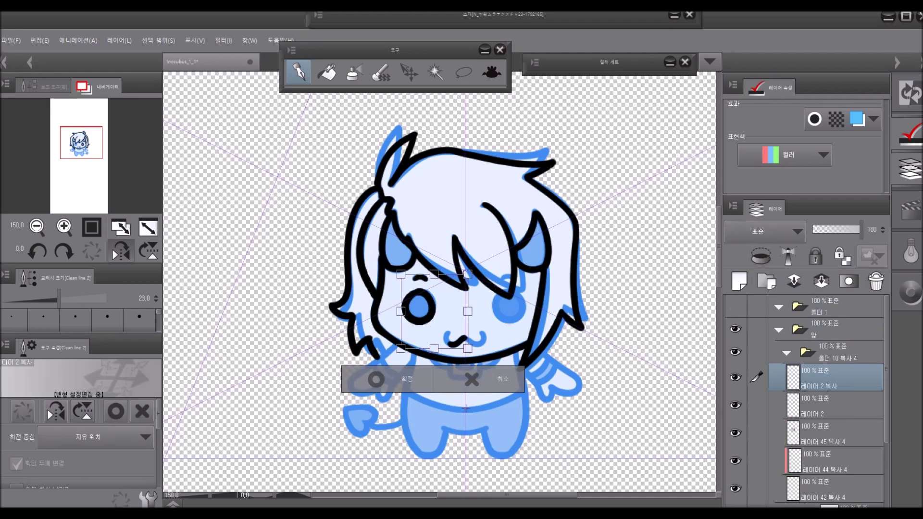
click(56, 411)
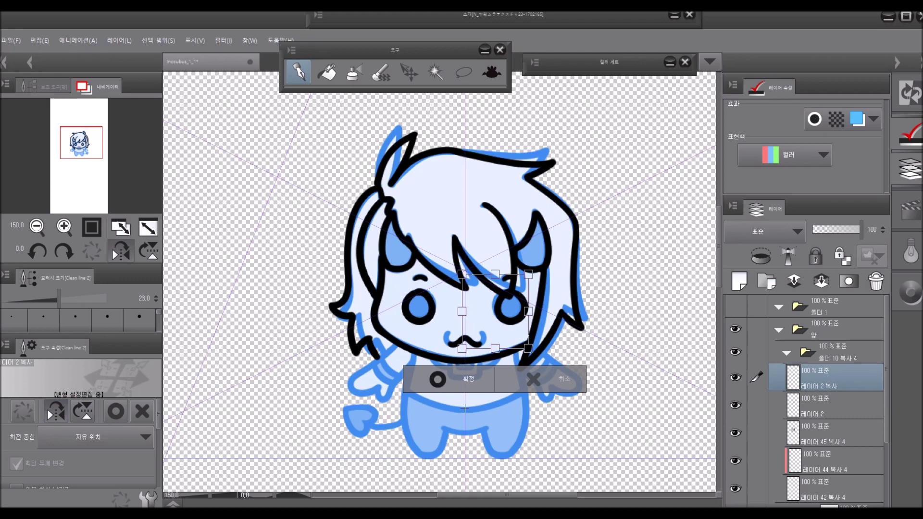
click(437, 379)
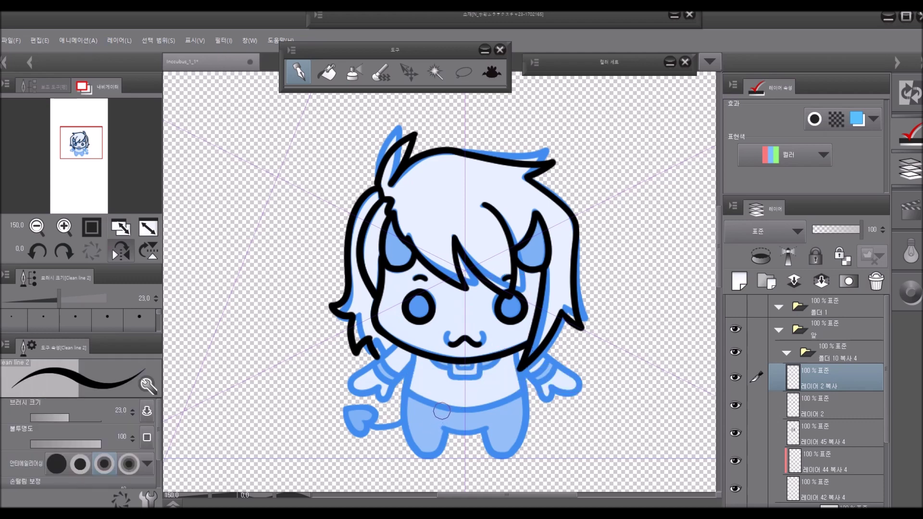
key(ctrl+e)
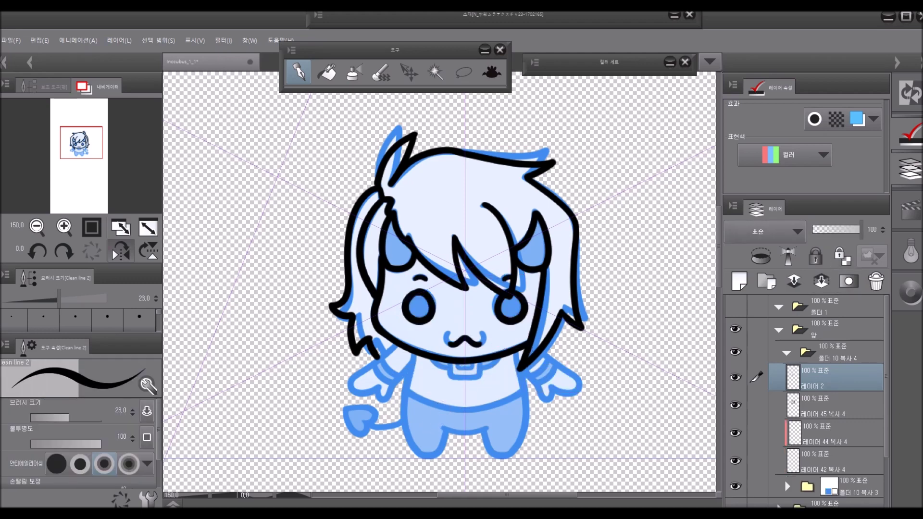
Compare the face with the head line layer shown and hidden, and with the last change undone and redone
click(736, 405)
click(735, 406)
click(735, 405)
click(735, 405)
click(735, 405)
click(735, 405)
key(ctrl+z)
key(ctrl+y)
key(ctrl+z)
key(ctrl+y)
key(ctrl+z)
key(ctrl+y)
Select the facial feature and head line layers together and shift them slightly downward
click(757, 405)
key(k)
key(shift+Down)
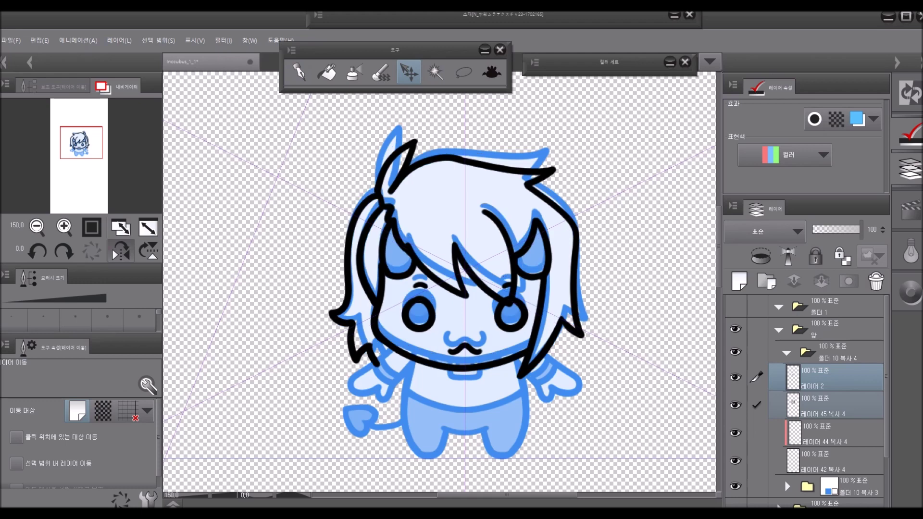
Hide layers 레이어 2 and 레이어 45 복사 4, and add a new layer above 레이어 44 복사 4
click(735, 352)
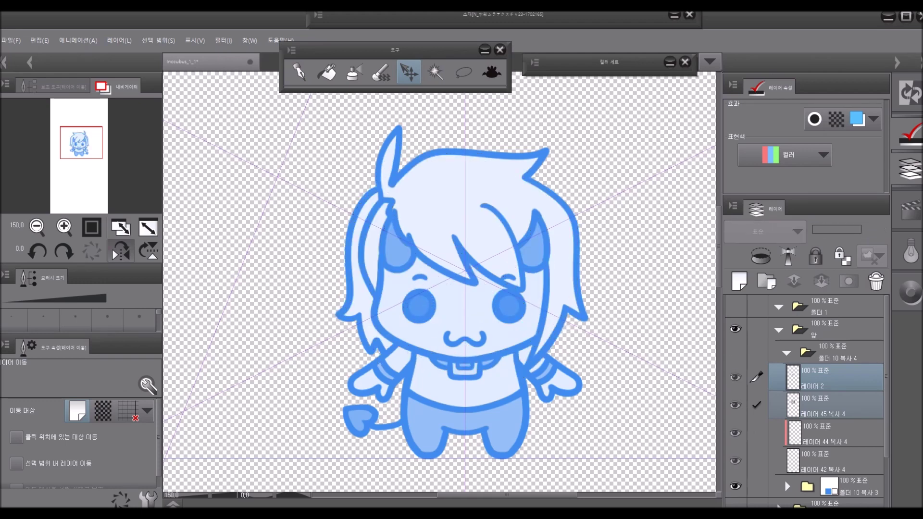
click(735, 352)
click(735, 378)
click(735, 406)
click(835, 433)
key(ctrl+shift+n)
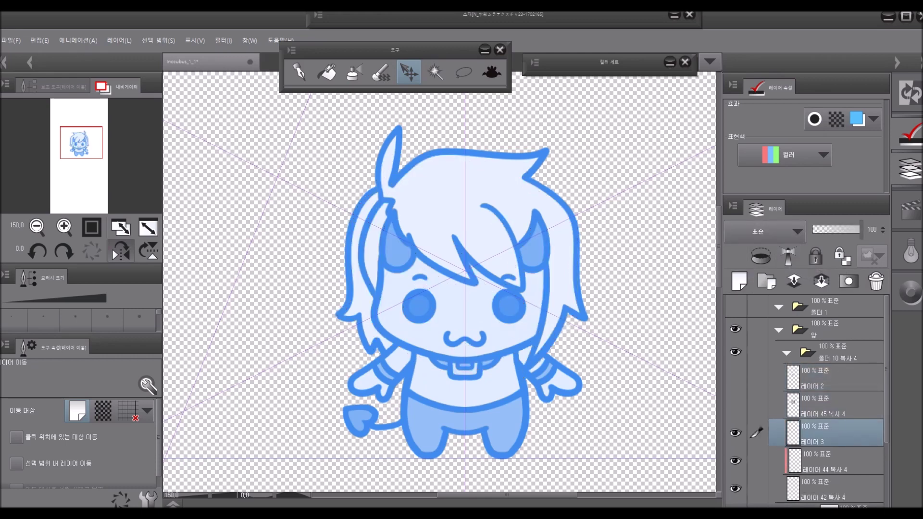
Flip the view back and draw the legs on the new layer, one foot extended lower and the other raised
key(h)
scroll(440, 282, down, 3)
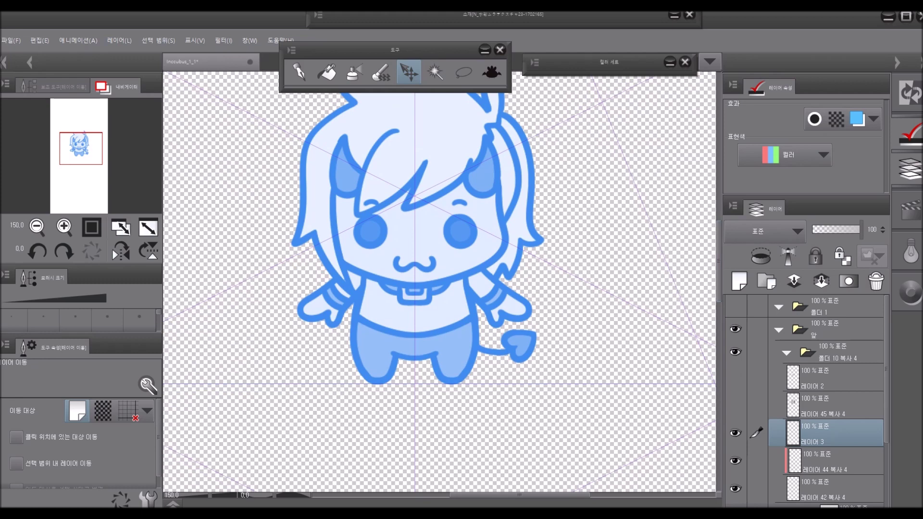
key(p)
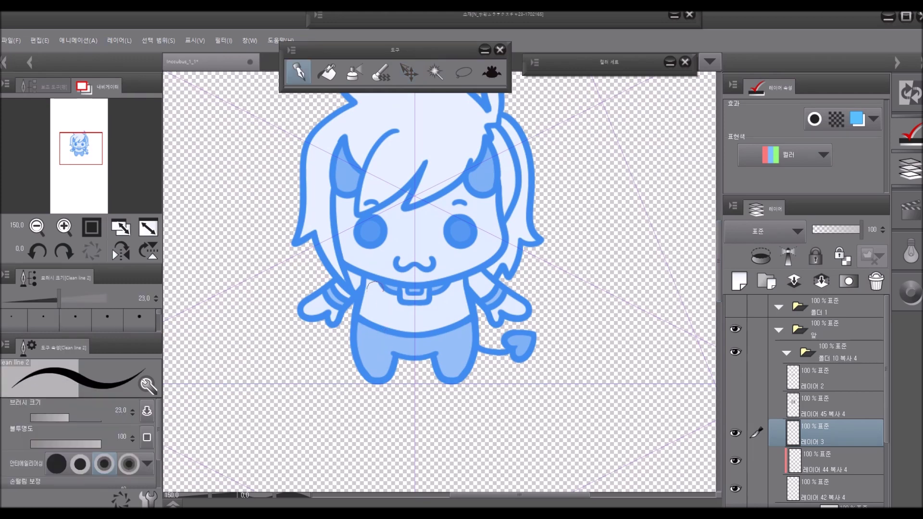
mouse_move(355, 317)
mouse_down()
mouse_move(382, 401)
mouse_move(398, 348)
mouse_move(353, 334)
mouse_move(397, 355)
mouse_up()
key(ctrl+z)
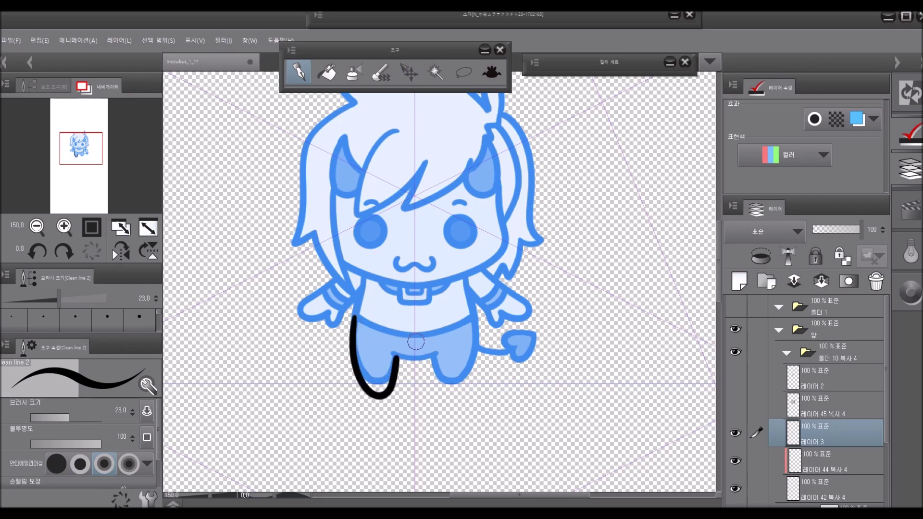
mouse_move(394, 355)
mouse_down()
mouse_move(471, 348)
mouse_move(466, 329)
mouse_move(431, 357)
mouse_move(471, 341)
mouse_move(473, 319)
mouse_up()
key(ctrl+z)
drag(431, 358, 454, 366)
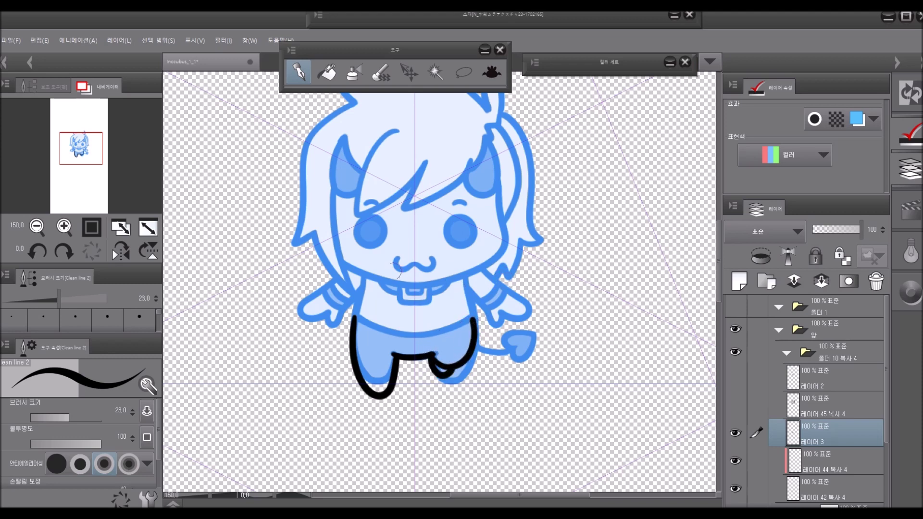
Draw both sides of the torso from the neck to the hips, and add a new layer above the body lines
drag(363, 277, 354, 328)
key(ctrl+z)
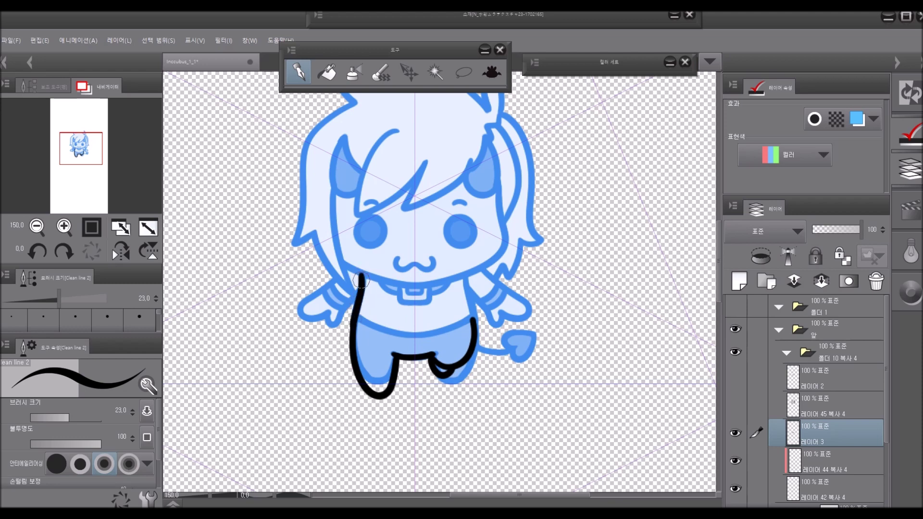
mouse_move(466, 277)
mouse_down()
mouse_move(473, 331)
mouse_move(467, 277)
mouse_move(474, 323)
mouse_up()
key(ctrl+z)
drag(467, 353, 460, 371)
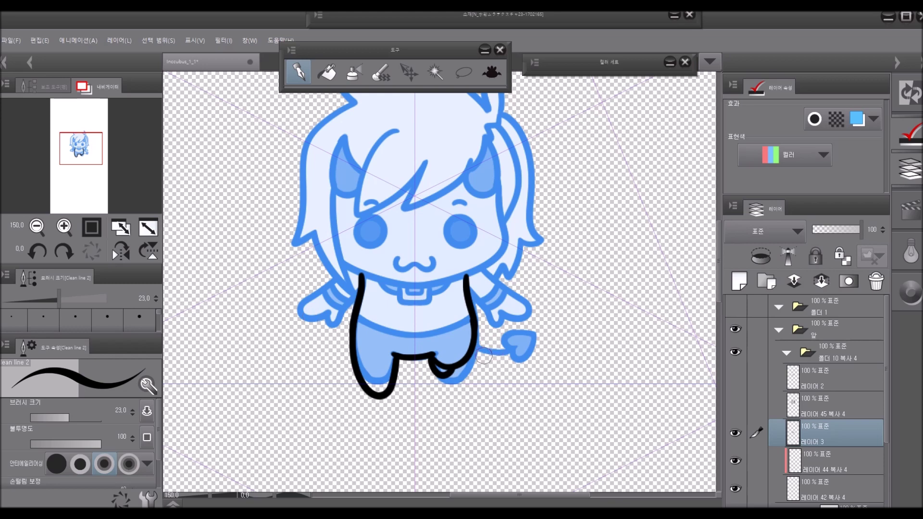
key(ctrl+shift+n)
mouse_move(476, 345)
mouse_down()
mouse_move(518, 340)
mouse_move(503, 340)
mouse_move(531, 331)
mouse_move(510, 350)
mouse_move(537, 330)
mouse_up()
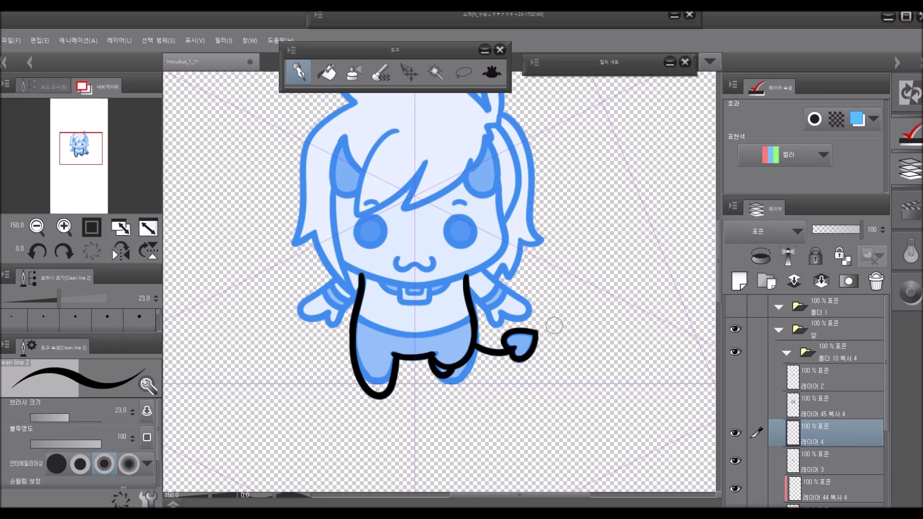
key(ctrl+t)
drag(421, 336, 416, 336)
drag(553, 345, 551, 358)
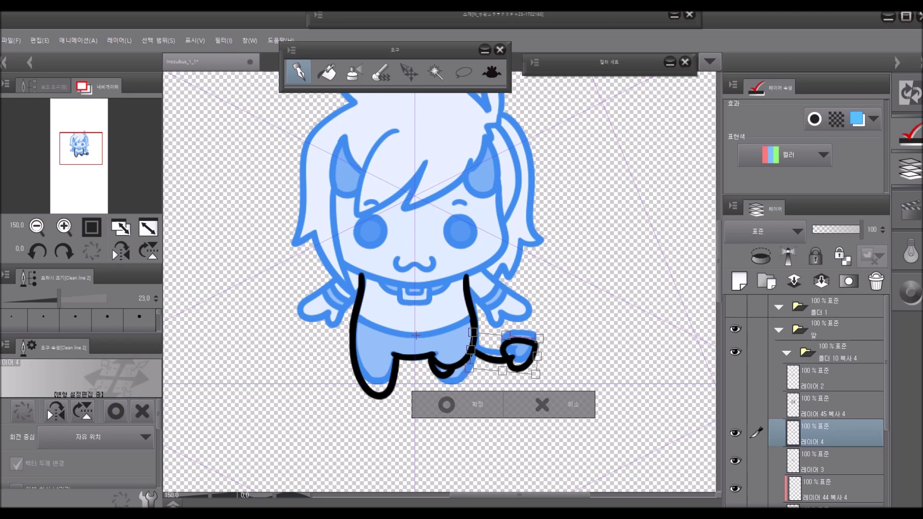
click(521, 405)
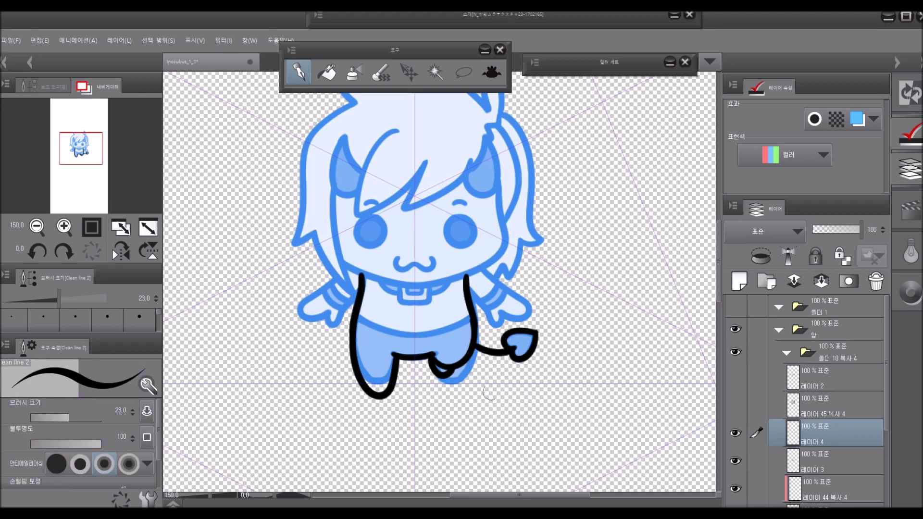
key(ctrl+z)
key(ctrl+z)
key(ctrl+z)
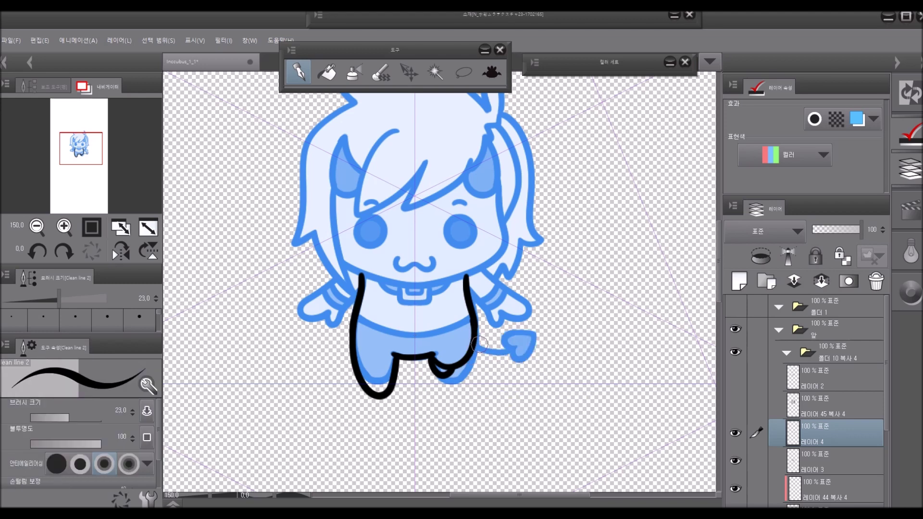
Draw the tail's heart-shaped tip and its stem on separate layers, rotating the tip downward to meet the stem
mouse_move(517, 348)
mouse_down()
mouse_move(501, 339)
mouse_move(535, 338)
mouse_up()
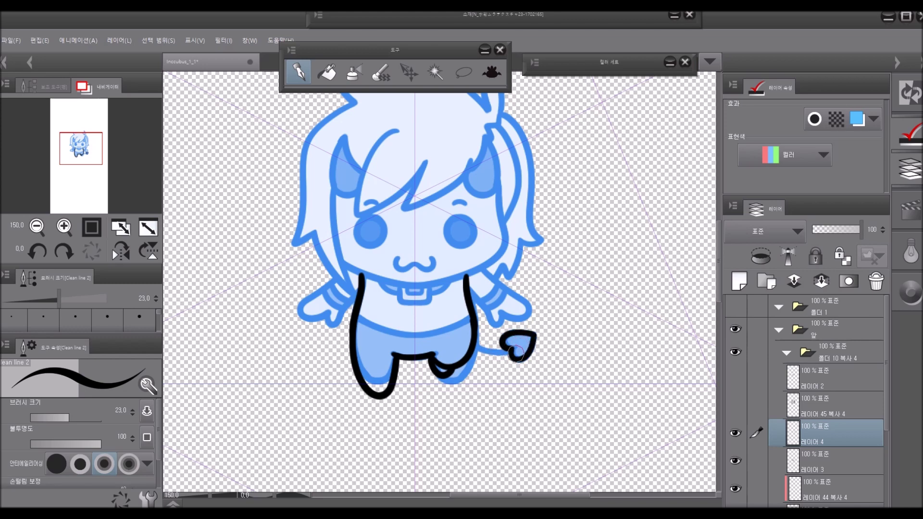
click(740, 281)
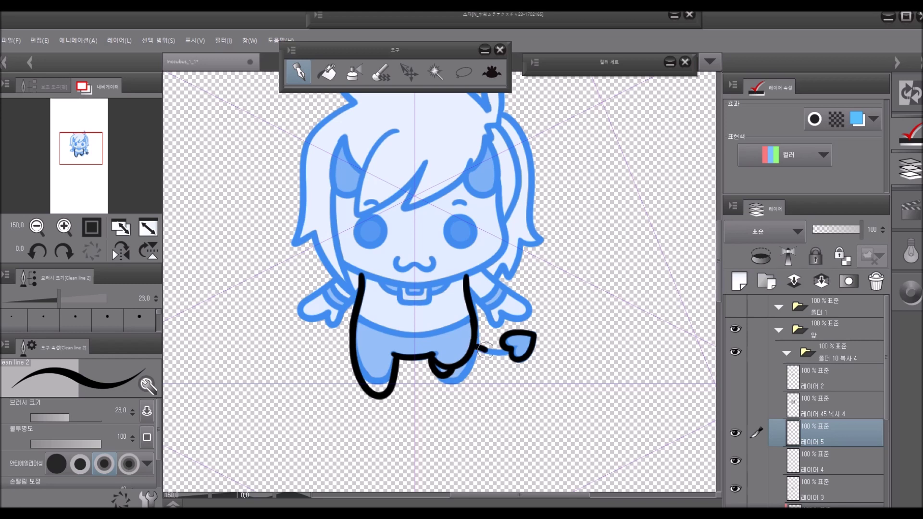
key(alt+[)
key(ctrl+t)
drag(545, 327, 509, 368)
click(455, 422)
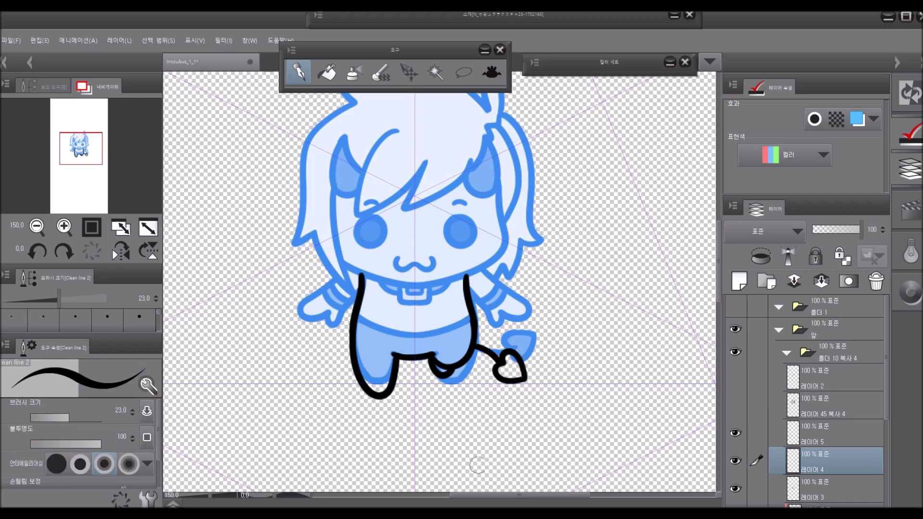
click(821, 281)
click(735, 460)
key(ctrl+z)
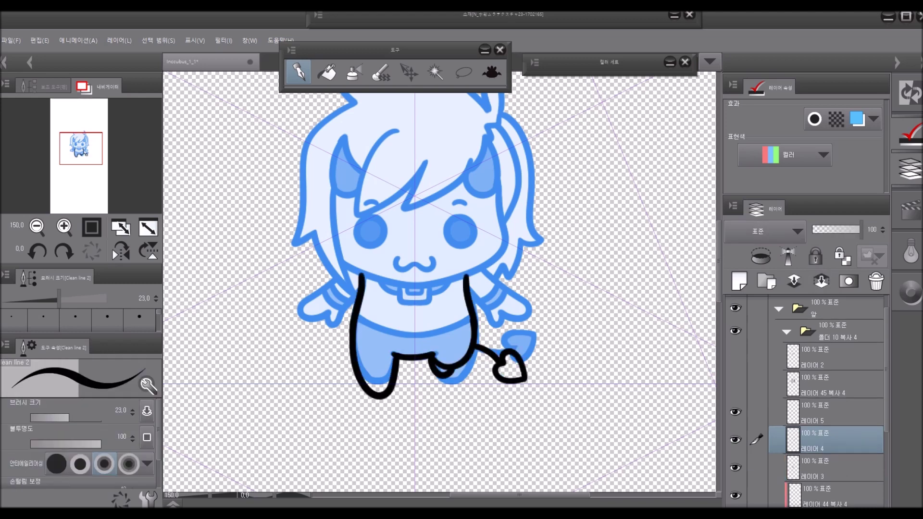
Merge the tail stem layer 레이어 5 into the tail tip layer 레이어 4 and check it by toggling its visibility
click(842, 412)
click(822, 281)
click(735, 412)
click(735, 412)
click(735, 412)
click(735, 412)
click(736, 413)
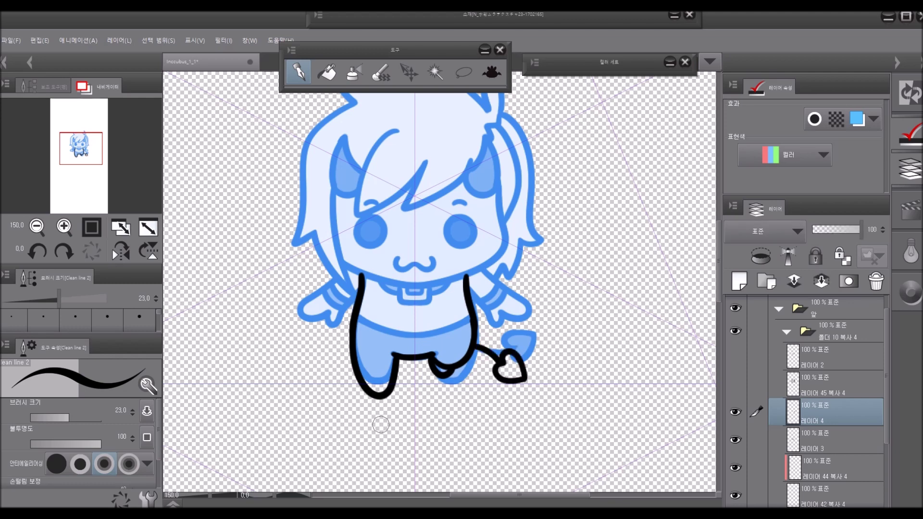
click(735, 412)
click(735, 412)
click(736, 440)
click(735, 440)
click(821, 282)
key(ctrl+y)
Draw the lowered arm beside the torso with its rounded hand and wristband, on the tail layer
drag(339, 275, 305, 300)
key(ctrl+z)
mouse_move(341, 267)
mouse_down()
mouse_move(315, 318)
mouse_move(338, 327)
mouse_move(342, 270)
mouse_move(323, 318)
mouse_move(345, 308)
mouse_move(319, 304)
mouse_move(349, 316)
mouse_move(355, 293)
mouse_up()
key(ctrl+z)
key(ctrl+z)
key(ctrl+z)
drag(315, 325, 358, 318)
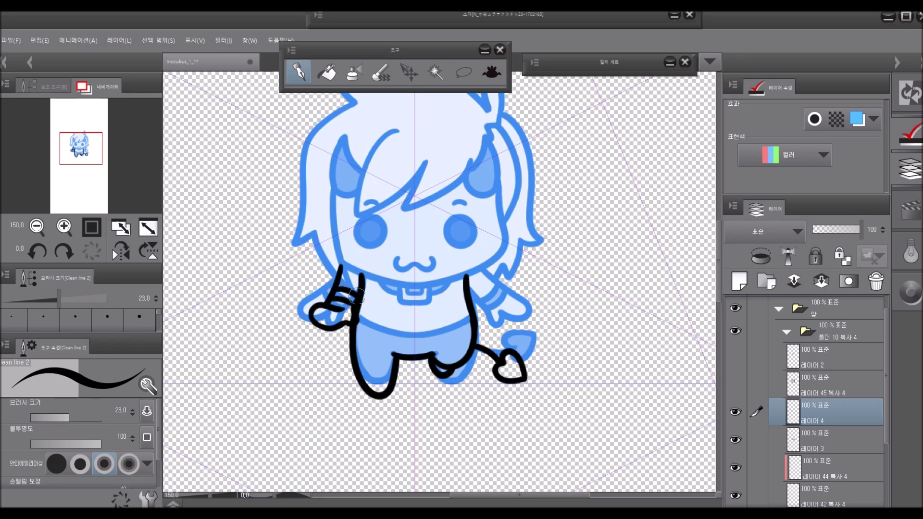
Redraw the wristband stripes on the arm and make the body line layer 레이어 3 active
key(ctrl+z)
drag(329, 301, 351, 303)
key(ctrl+z)
key(ctrl+z)
drag(339, 293, 355, 300)
click(826, 440)
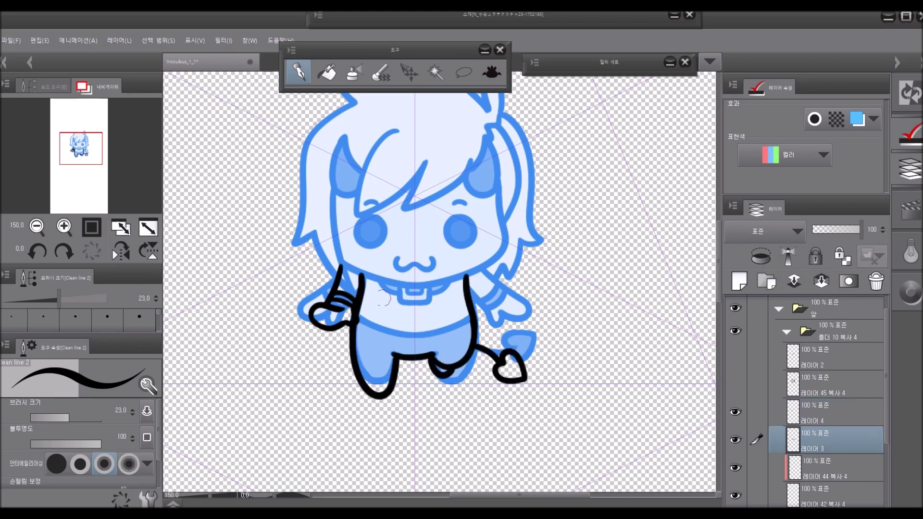
Flip the lowered arm on layer 레이어 4 horizontally about the body's centre line so it sits on the tail side
key(e)
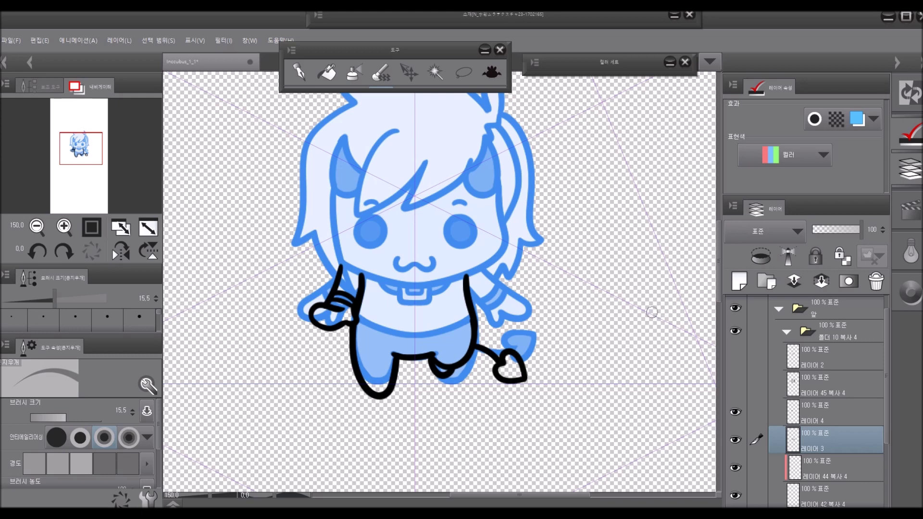
click(735, 412)
click(736, 412)
click(825, 412)
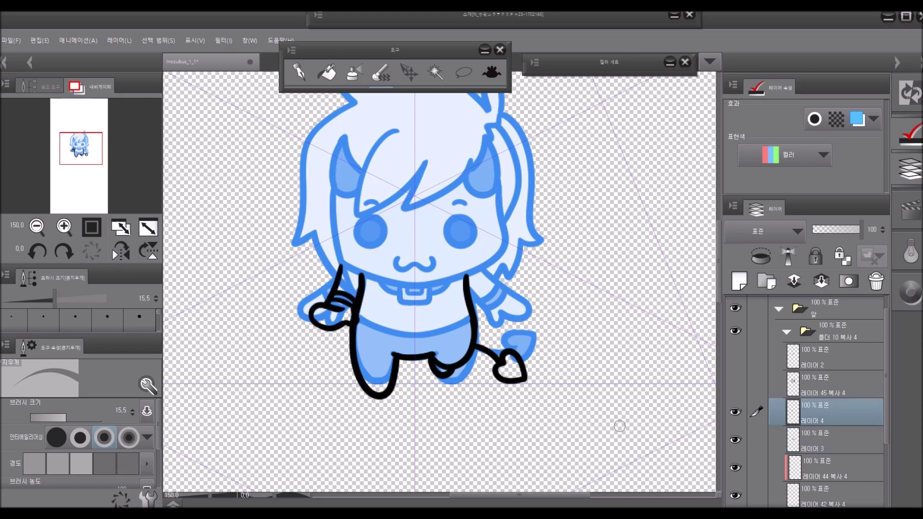
key(ctrl+t)
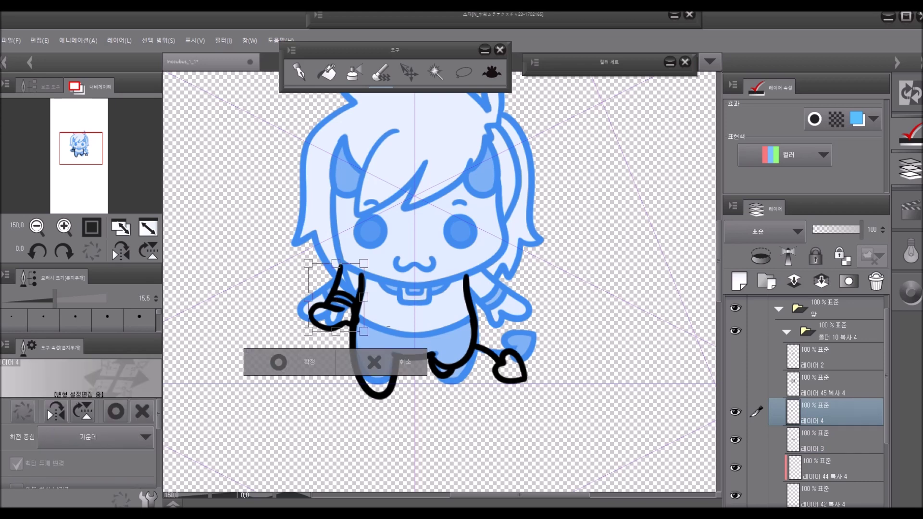
drag(414, 317, 414, 322)
click(55, 412)
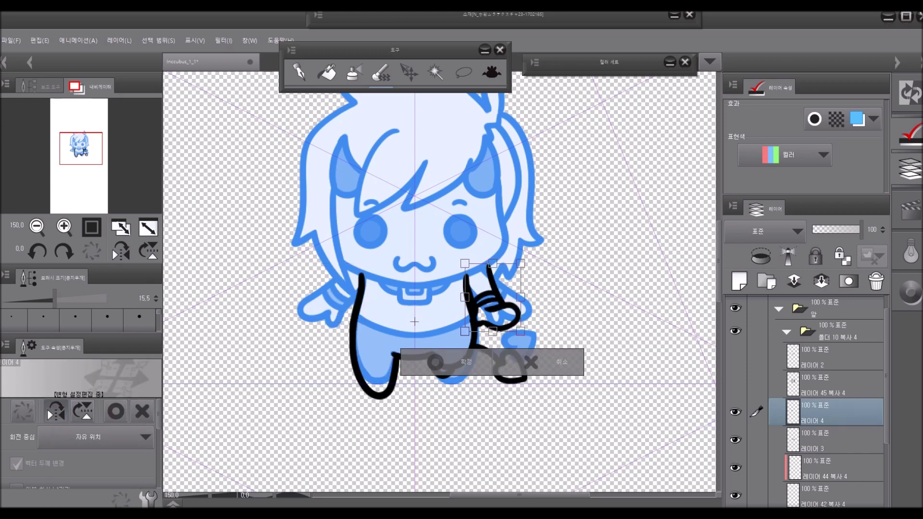
key(Return)
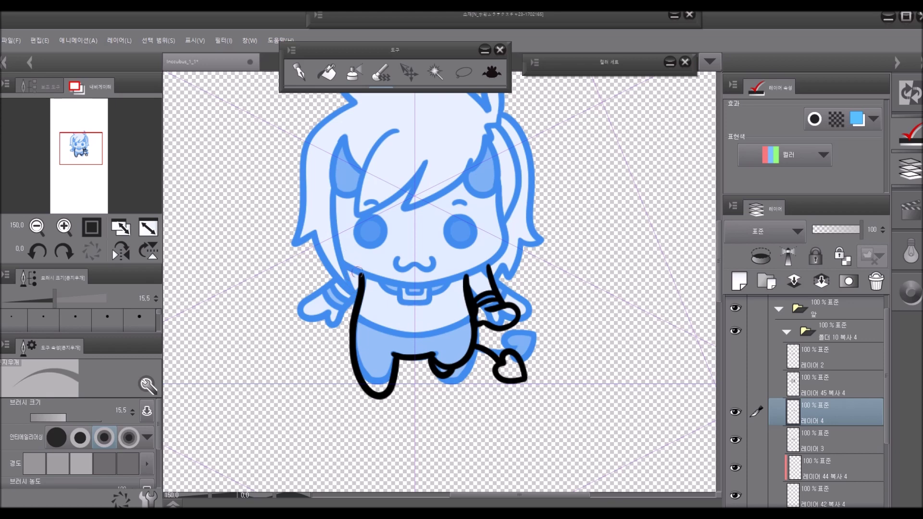
key(p)
mouse_move(341, 270)
mouse_down()
mouse_move(300, 287)
mouse_move(315, 300)
mouse_up()
key(ctrl+z)
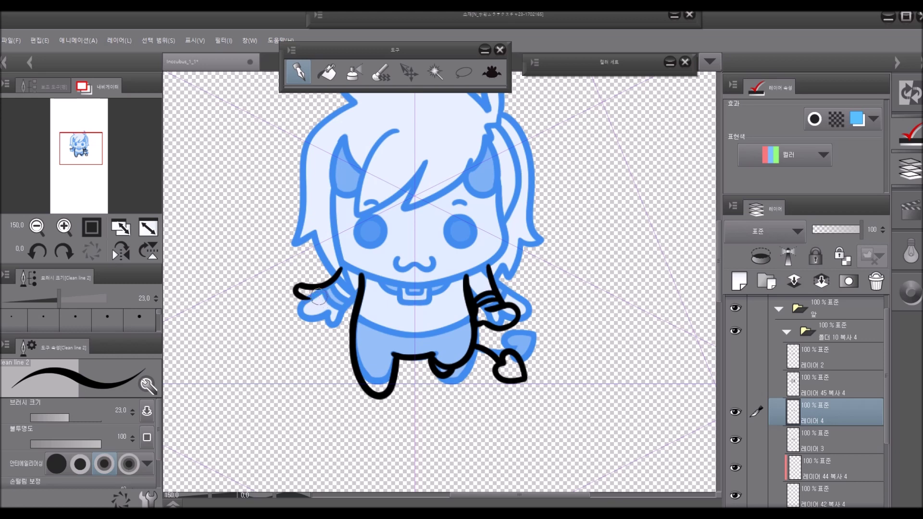
mouse_move(307, 300)
mouse_down()
mouse_move(344, 304)
mouse_move(314, 307)
mouse_move(333, 309)
mouse_move(362, 276)
mouse_up()
key(ctrl+z)
mouse_move(309, 283)
mouse_down()
mouse_move(323, 272)
mouse_move(339, 314)
mouse_up()
key(ctrl+z)
key(ctrl+z)
key(ctrl+z)
key(ctrl+z)
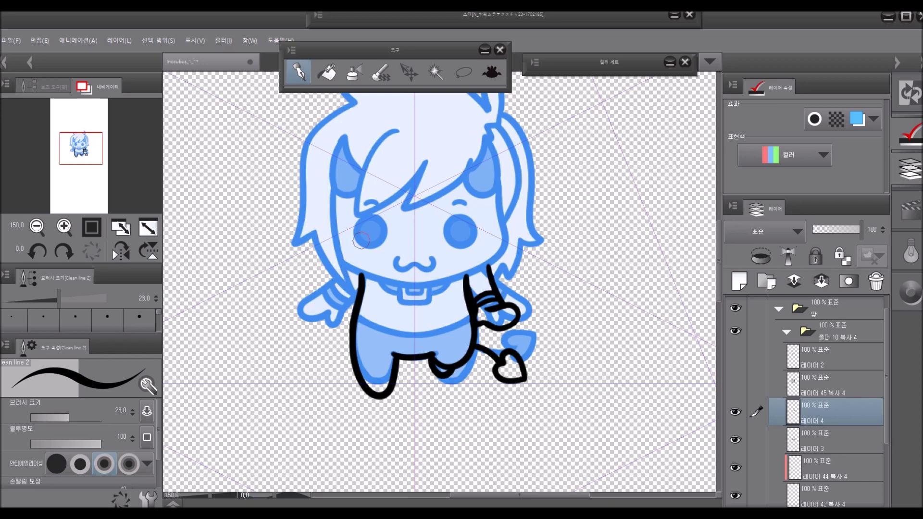
Draw the raised arm with its hand opposite the lowered arm on 레이어 4, then lasso and rotate it slightly clockwise
mouse_move(340, 275)
mouse_down()
mouse_move(300, 289)
mouse_move(313, 318)
mouse_move(339, 308)
mouse_move(358, 284)
mouse_up()
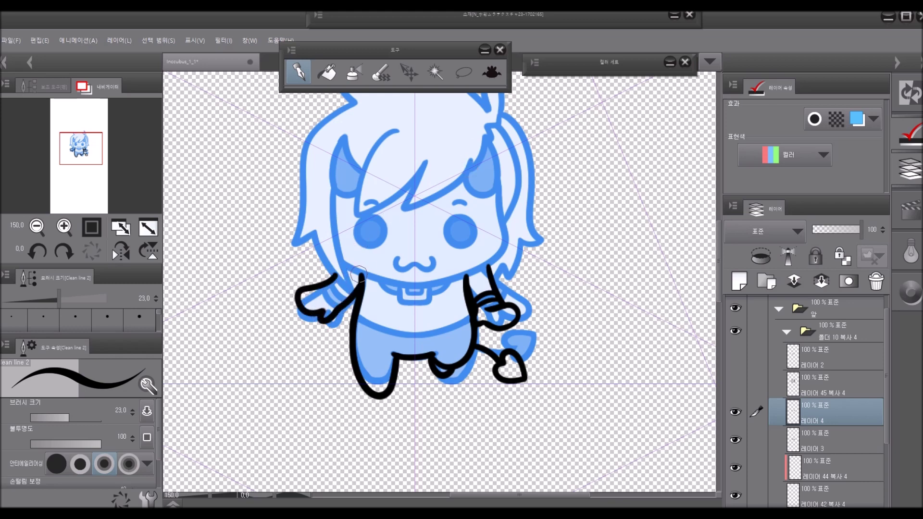
click(463, 72)
mouse_move(346, 237)
mouse_down()
mouse_move(294, 272)
mouse_move(336, 281)
mouse_up()
key(ctrl+t)
drag(392, 226, 398, 235)
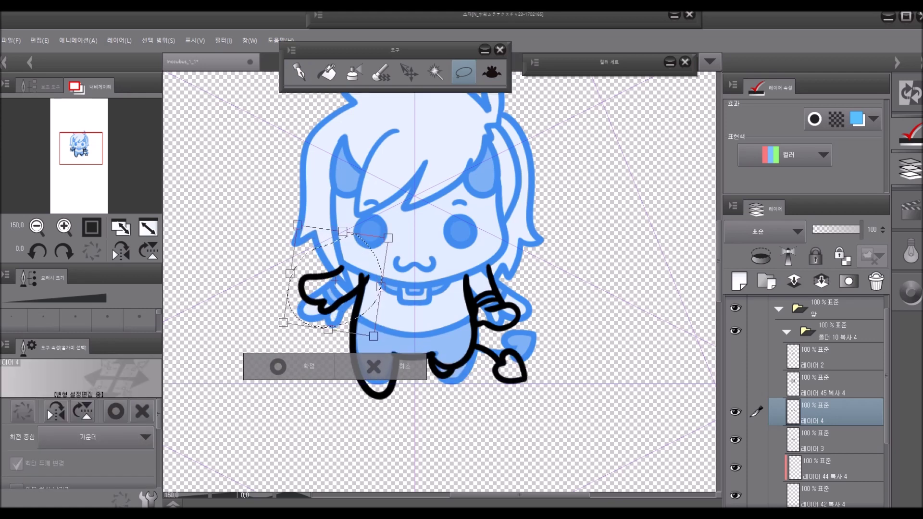
key(Return)
key(ctrl+d)
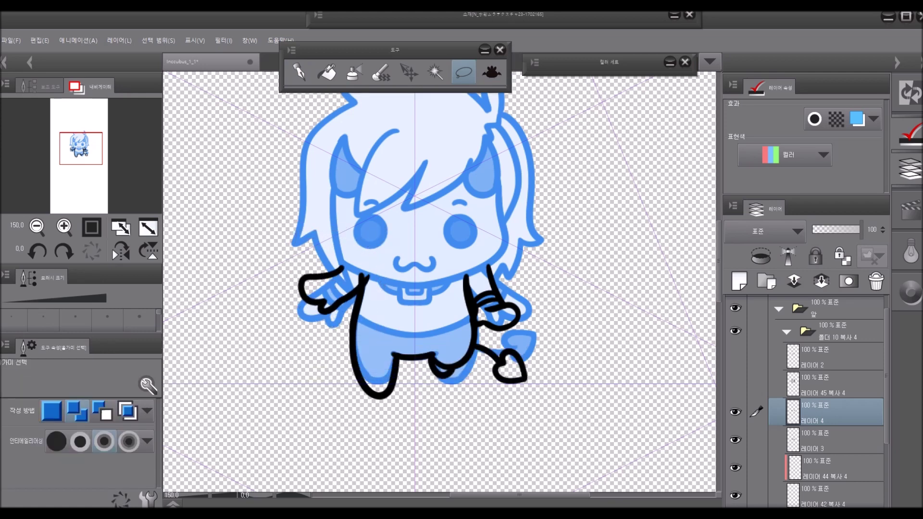
Draw the wristband stripes on the raised arm and make the body line layer 레이어 3 active
key(e)
key(p)
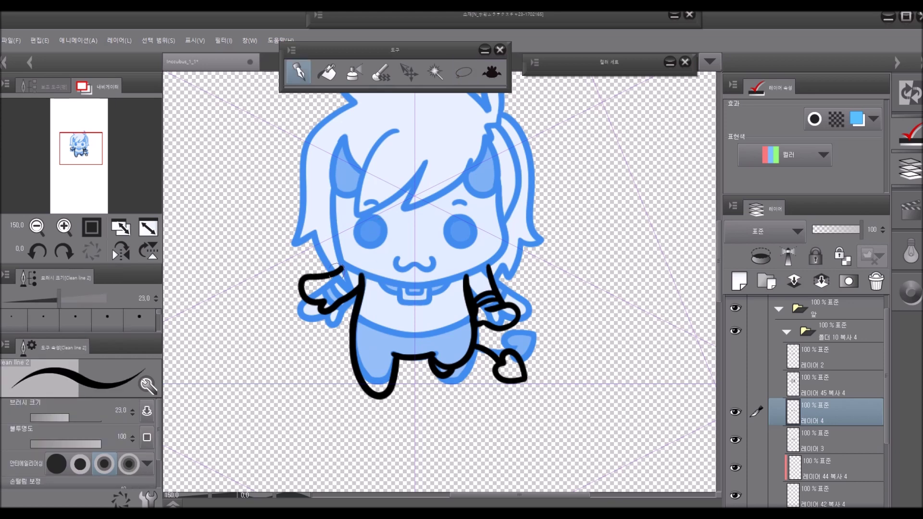
drag(336, 278, 337, 304)
key(Right)
key(Left)
key(Right)
key(Left)
key(Right)
click(736, 331)
key(alt+bracketleft)
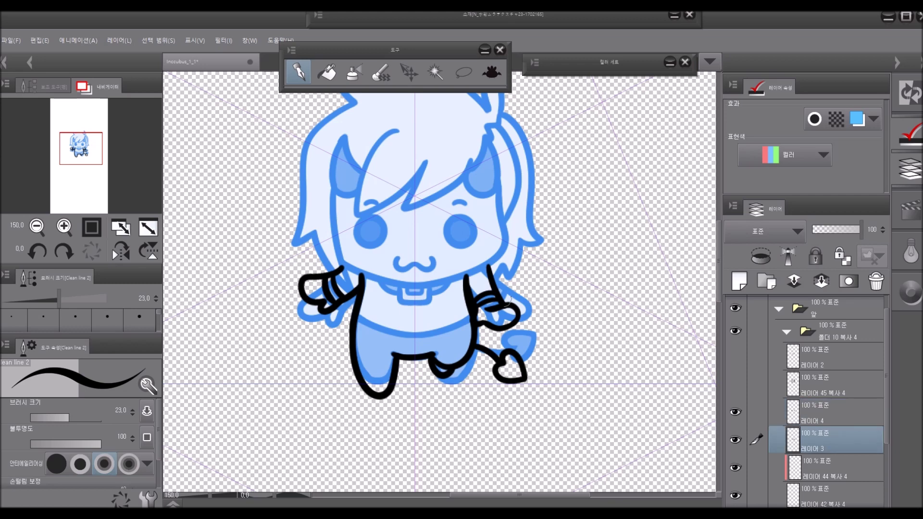
Lasso the lowered arm on 레이어 4, rotate it slightly towards the torso, and merge the layer into 레이어 3
key(e)
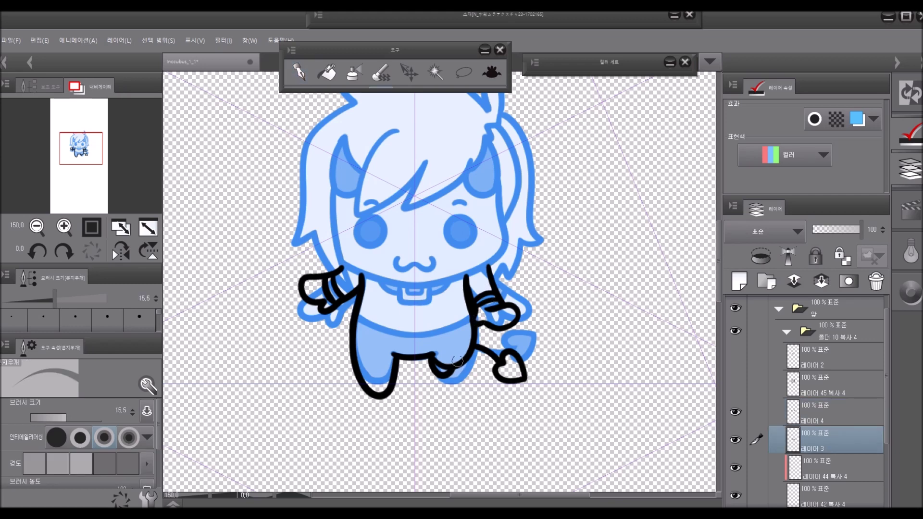
key(m)
mouse_move(487, 230)
mouse_down()
mouse_move(460, 250)
mouse_move(521, 336)
mouse_move(500, 222)
mouse_up()
click(576, 367)
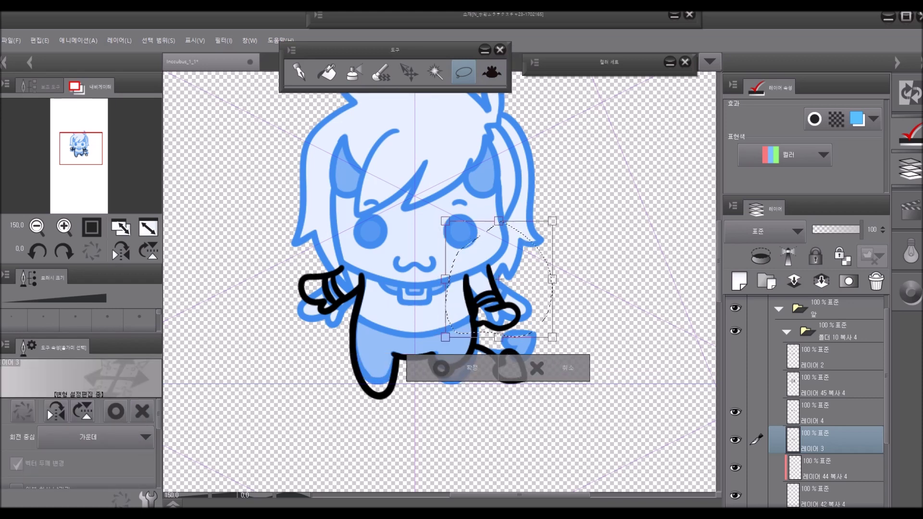
key(alt+bracketright)
drag(498, 279, 492, 280)
drag(554, 216, 557, 222)
drag(492, 280, 497, 282)
key(Return)
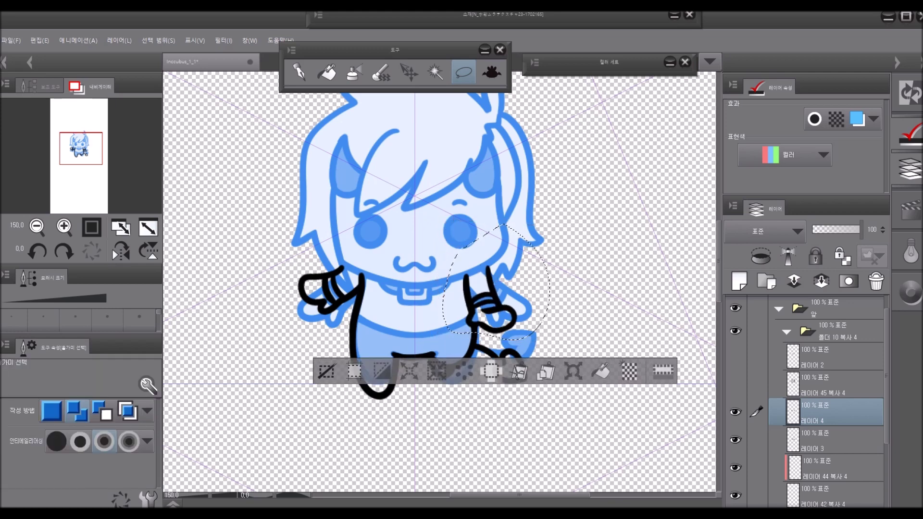
key(ctrl+d)
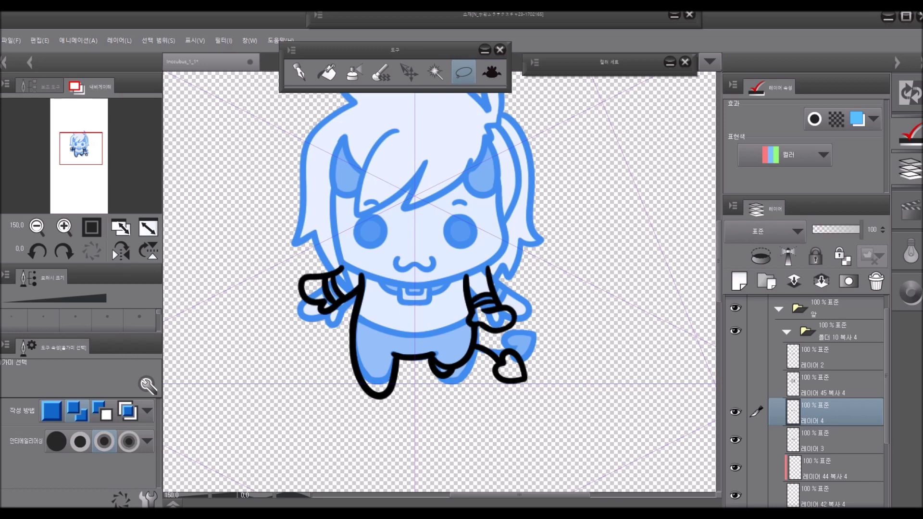
click(821, 281)
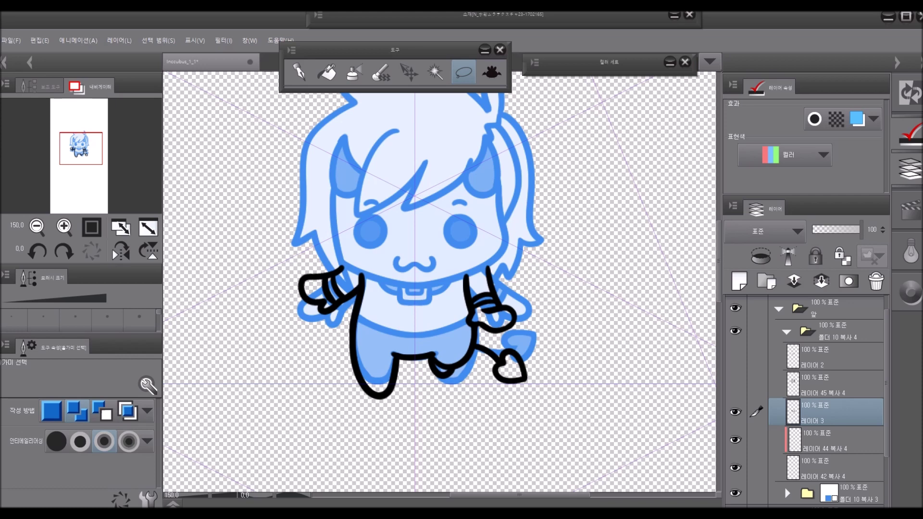
Draw one half of the collar, buckle and waistline on a new layer 레이어 4 and check it against the head line art
key(ctrl+z)
mouse_move(375, 291)
mouse_down()
mouse_move(434, 216)
mouse_move(397, 218)
mouse_move(387, 255)
mouse_up()
key(p)
mouse_move(437, 225)
mouse_down()
mouse_move(419, 255)
mouse_move(428, 256)
mouse_up()
key(ctrl+z)
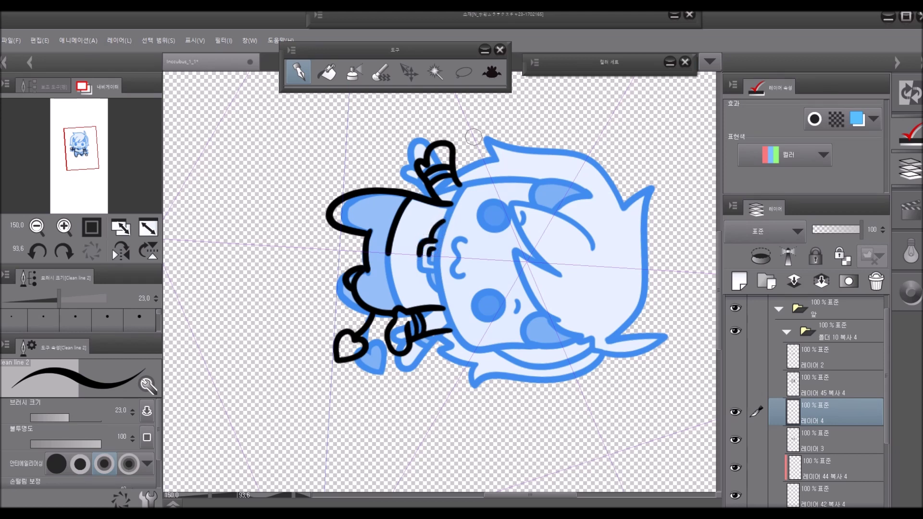
click(92, 251)
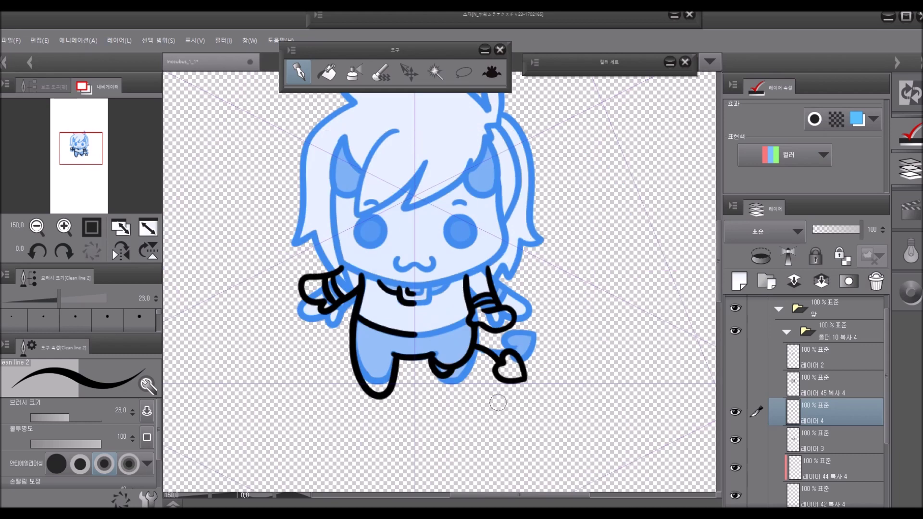
click(735, 384)
click(735, 356)
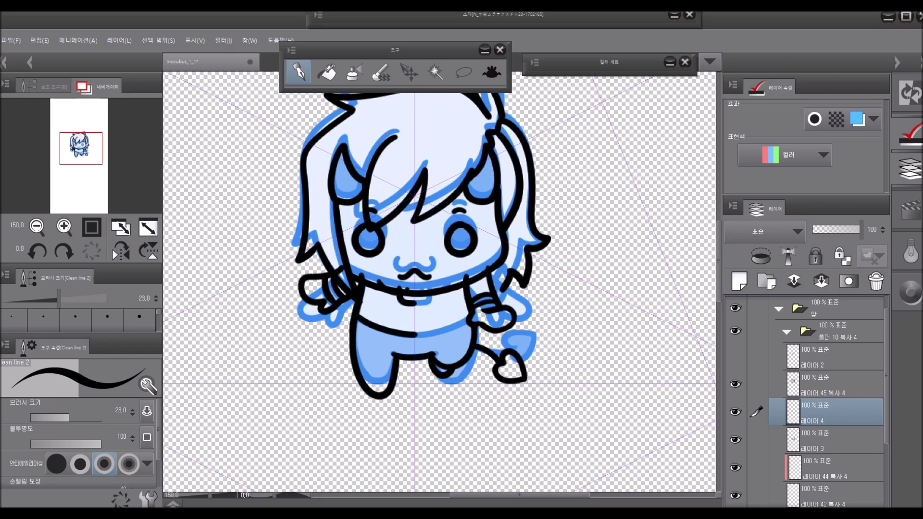
click(736, 384)
Duplicate the half collar and waistline, mirror the copy about the centre line, and merge it into 레이어 4
key(ctrl+c)
key(ctrl+v)
key(ctrl+t)
drag(387, 308, 415, 406)
click(56, 411)
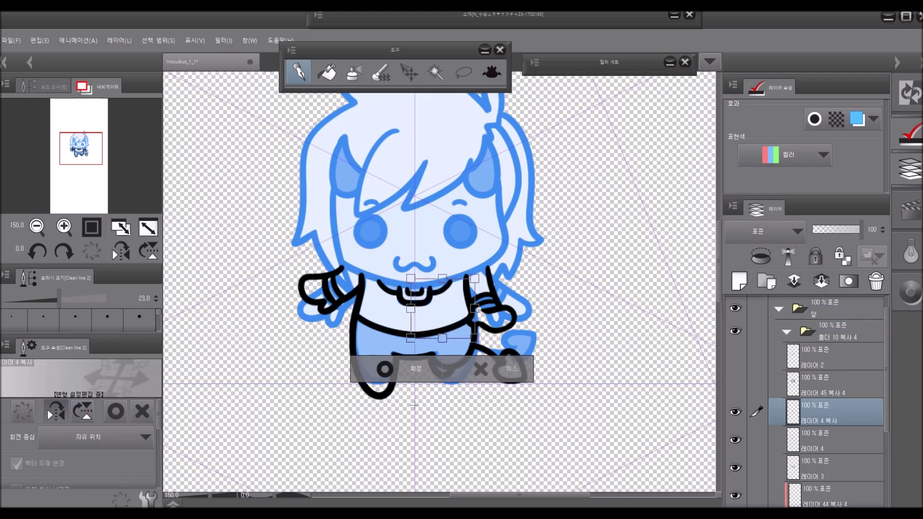
click(385, 369)
key(ctrl+e)
Show the head line layers, merge 레이어 4 into 레이어 3, and erase the collar lines overlapping the chin
click(736, 356)
click(736, 384)
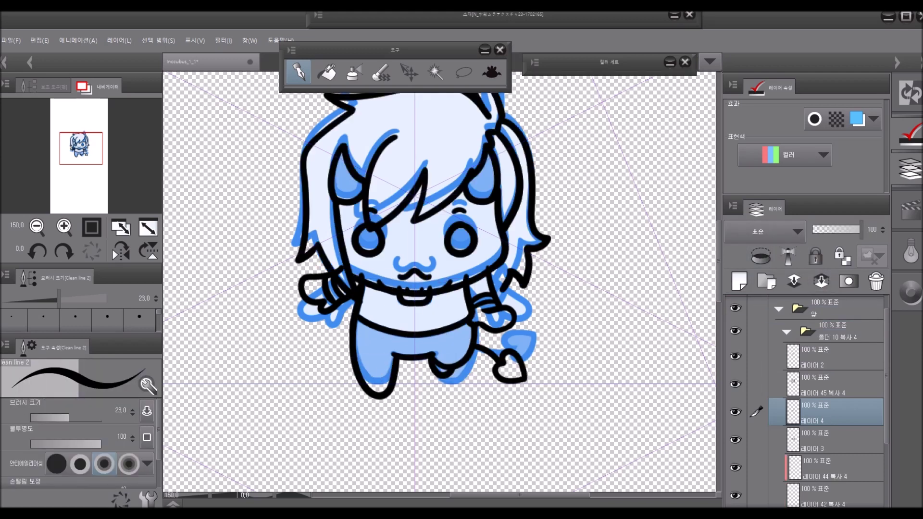
key(ctrl+z)
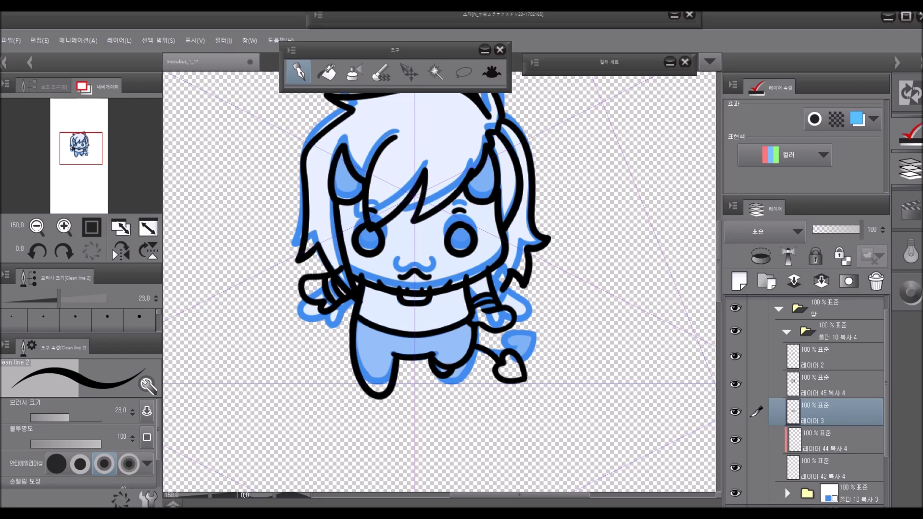
key(e)
drag(385, 284, 448, 280)
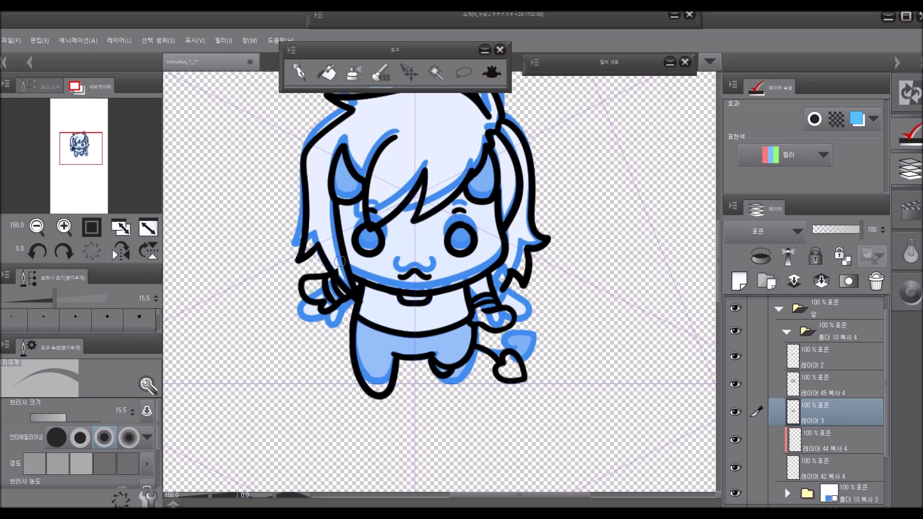
Draw the missing hair tip above the lowered arm on the hair line layer 레이어 45 복사 4
key(p)
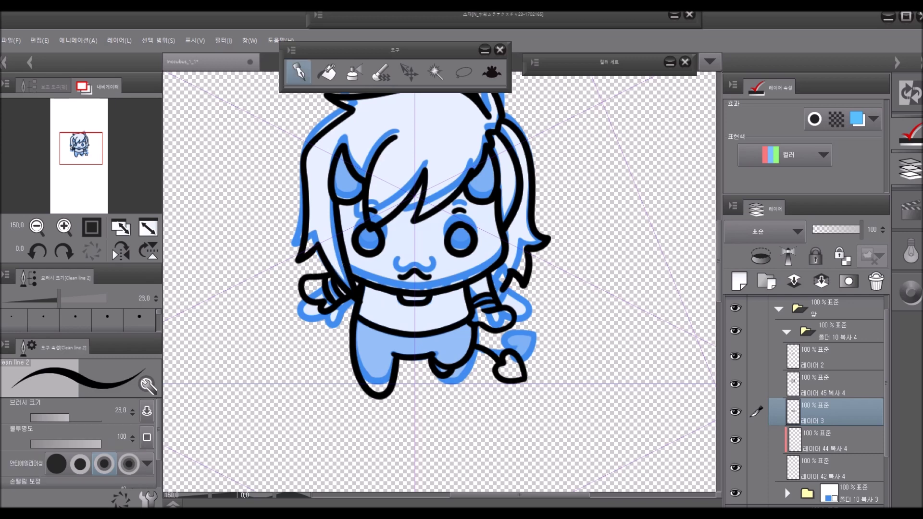
key(alt+bracketright)
drag(502, 288, 493, 281)
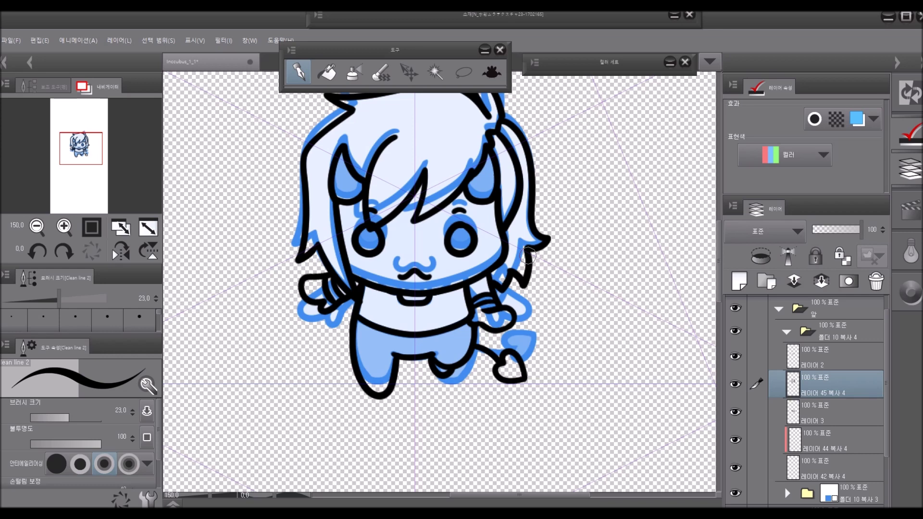
Duplicate the frame folder 폴더 10 복사 4 as 폴더 10 복사 2, hide the older frames, and select its body layer 레이어 3 복사
click(786, 332)
drag(825, 352, 739, 281)
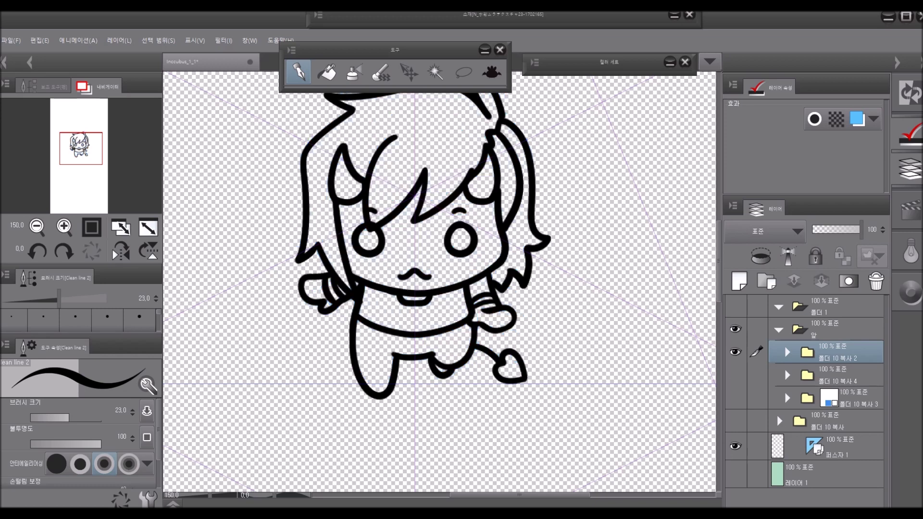
click(786, 353)
click(826, 432)
click(735, 433)
click(735, 433)
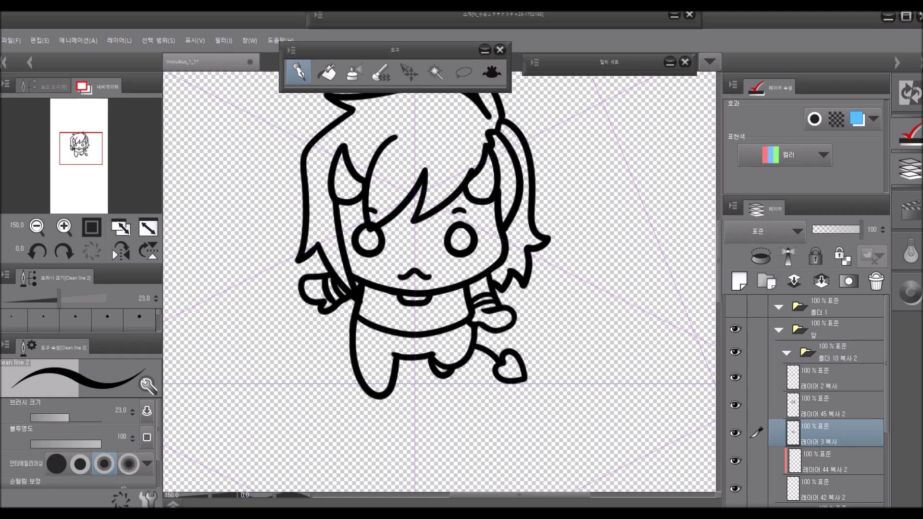
Lasso the tail in the duplicated frame and cut it out onto its own layer
click(463, 72)
drag(476, 345, 495, 336)
click(531, 443)
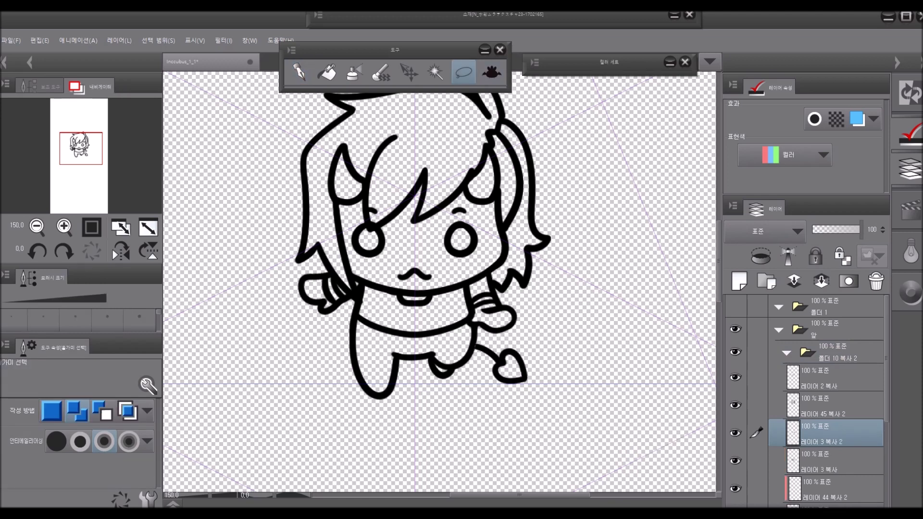
Flip the body lines on 레이어 3 복사 horizontally about the centre line and check the separated tail by toggling its visibility
click(826, 460)
key(ctrl+t)
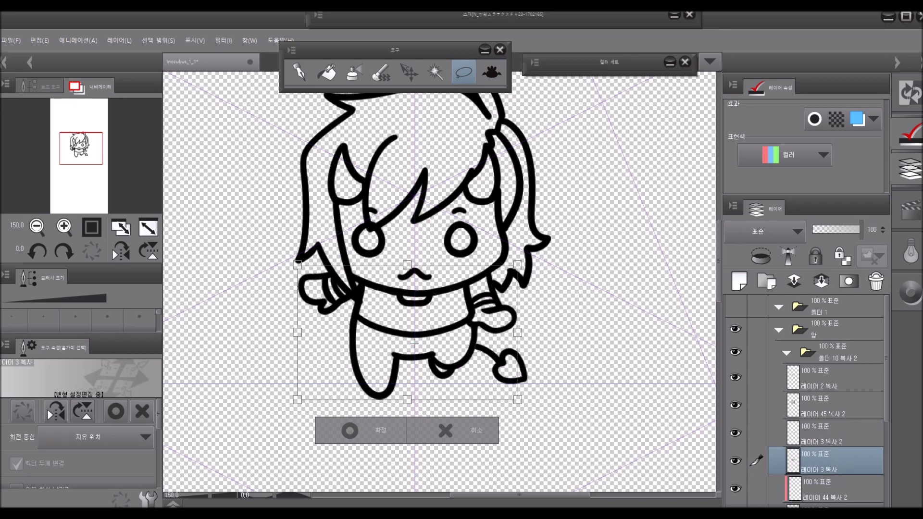
click(56, 411)
click(363, 431)
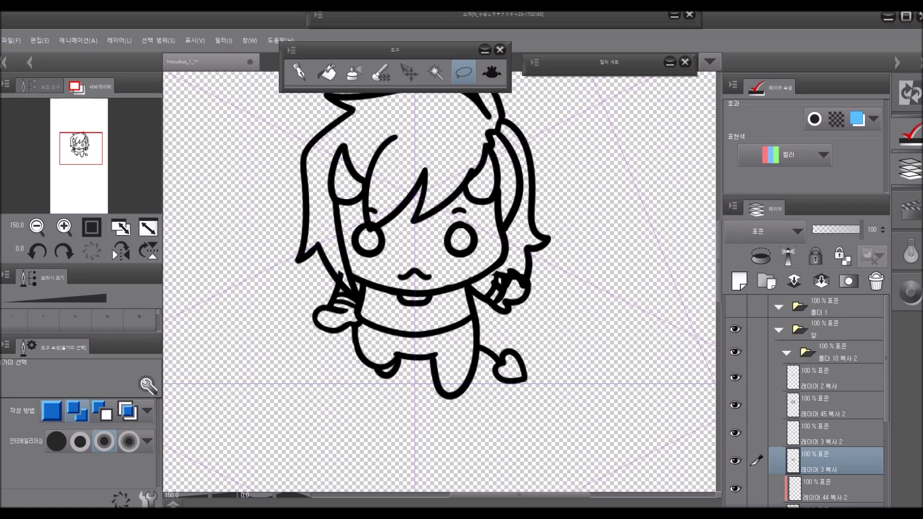
click(735, 432)
click(735, 432)
Show the blue reference frame 폴더 10 복사 3 and draw a new tail stem on a new layer above the tail layer
click(826, 433)
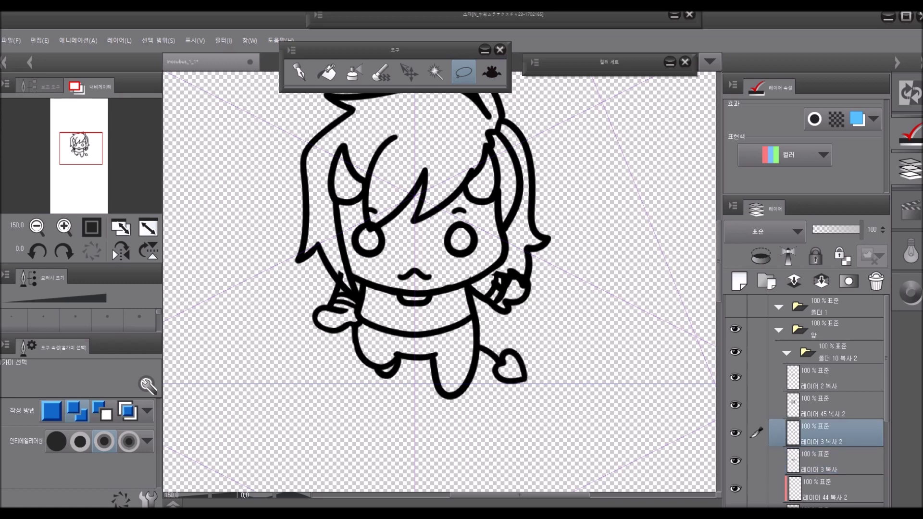
scroll(804, 401, down, 4)
click(735, 462)
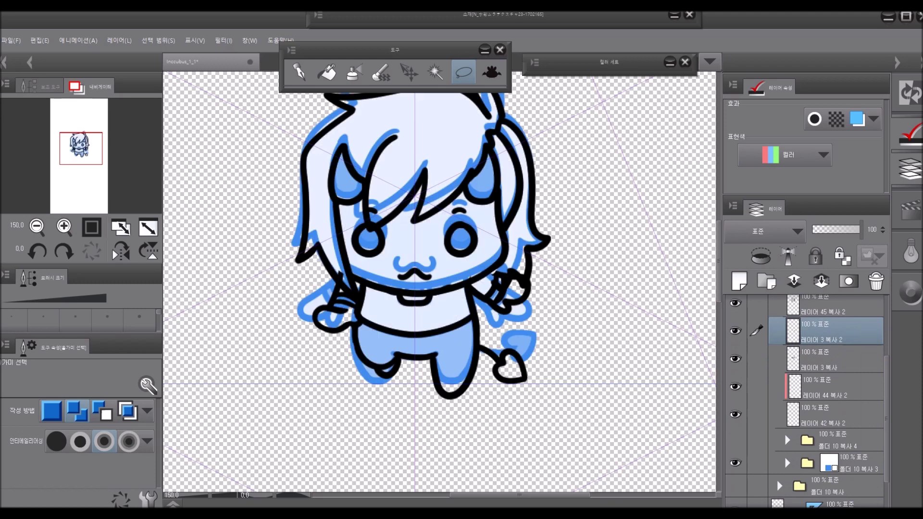
click(739, 281)
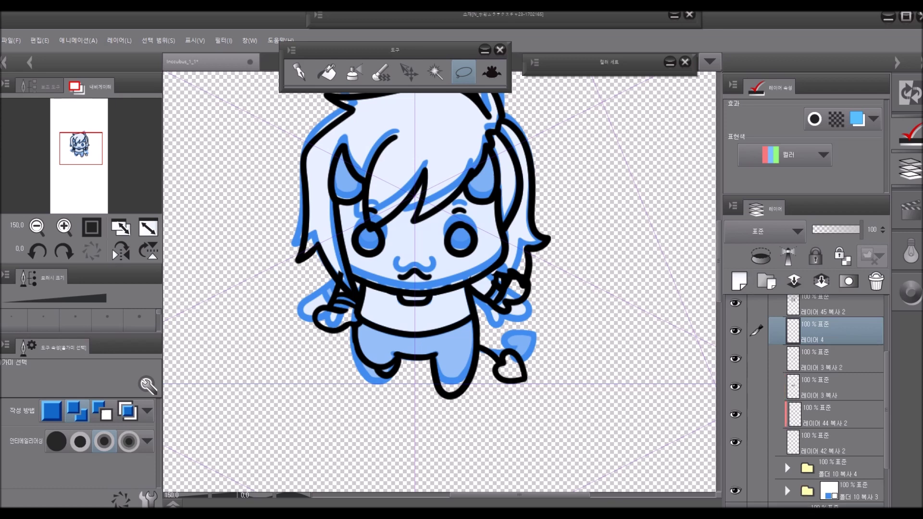
key(p)
drag(482, 350, 508, 335)
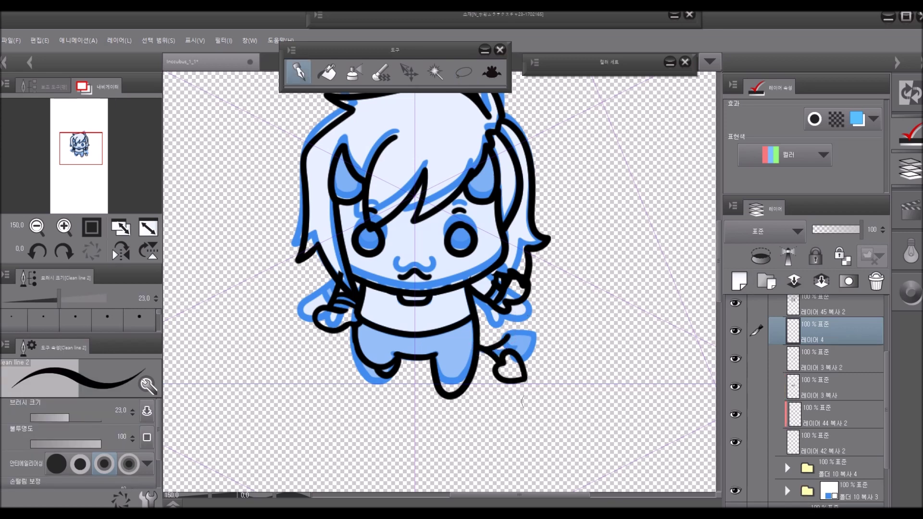
Rotate the separated tail on 레이어 3 복사 2 so its heart tip meets the new stem, and erase its old stem
click(825, 358)
key(ctrl+t)
drag(538, 389, 561, 339)
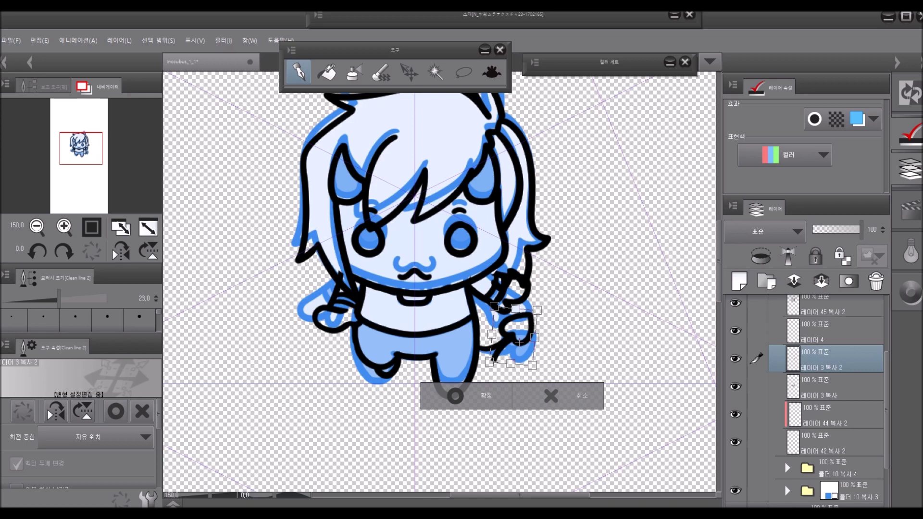
click(455, 396)
key(e)
drag(505, 343, 494, 358)
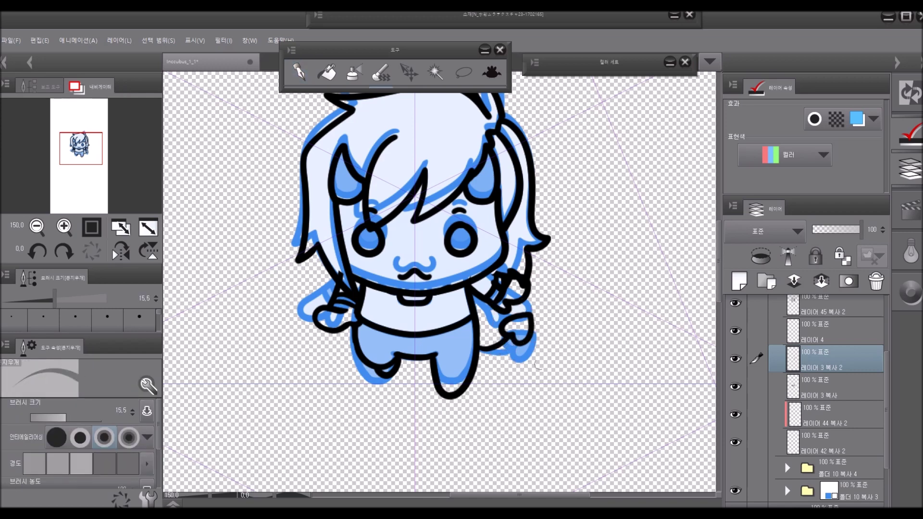
key(k)
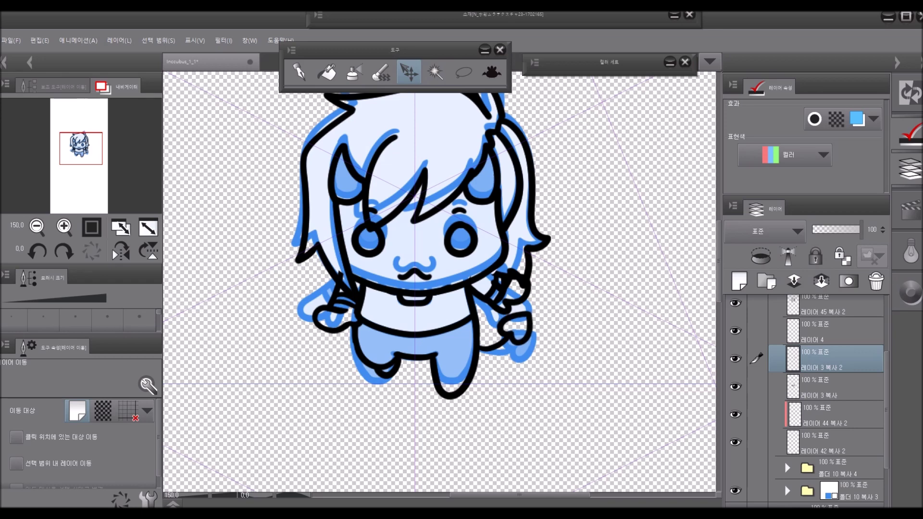
key(p)
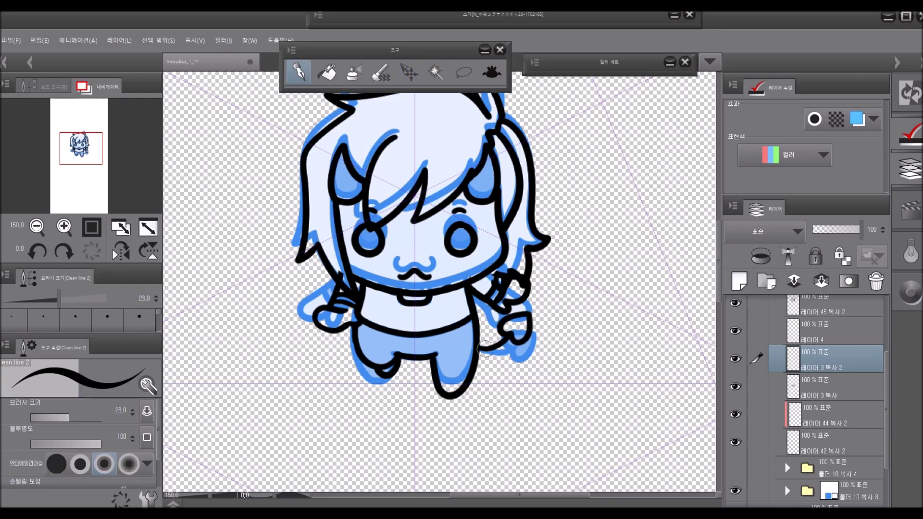
Merge the new stem layer 레이어 4 and the tail layer down into the body layer 레이어 3 복사
click(735, 331)
click(836, 331)
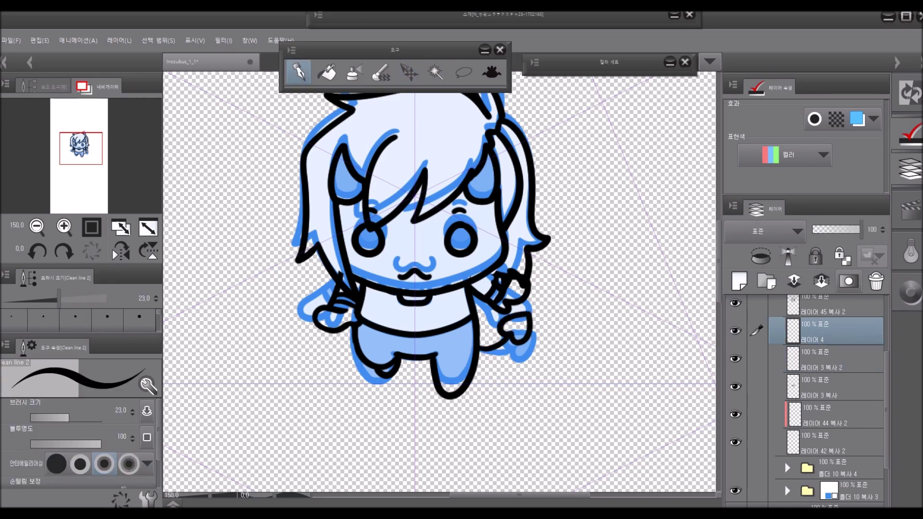
click(822, 282)
click(822, 282)
Delete the old hair layer 레이어 45 복사 2 and the old face layer 레이어 2 복사 from the duplicated frame
scroll(777, 492, up, 3)
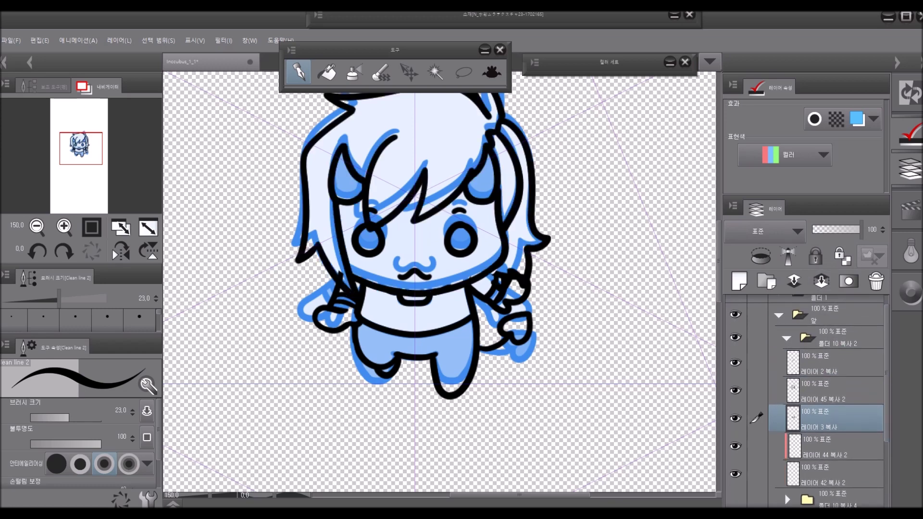
click(735, 390)
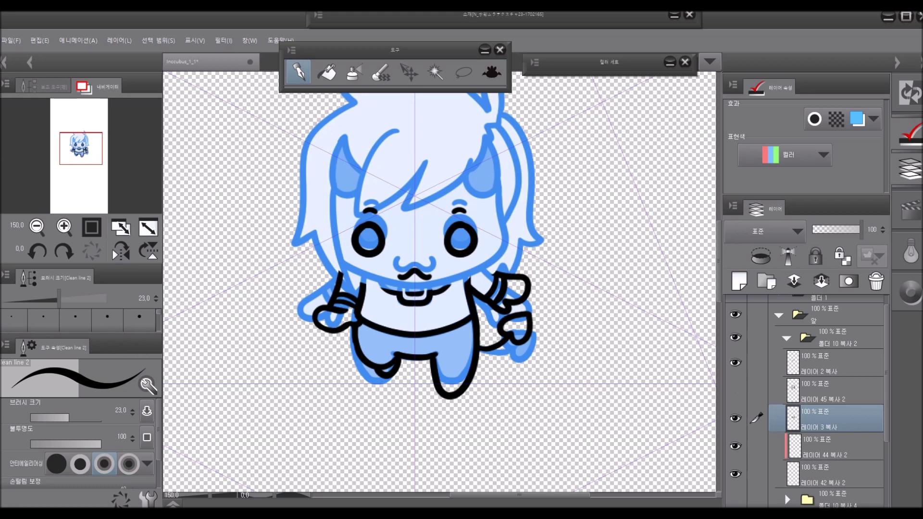
click(837, 390)
click(876, 281)
click(735, 362)
click(735, 363)
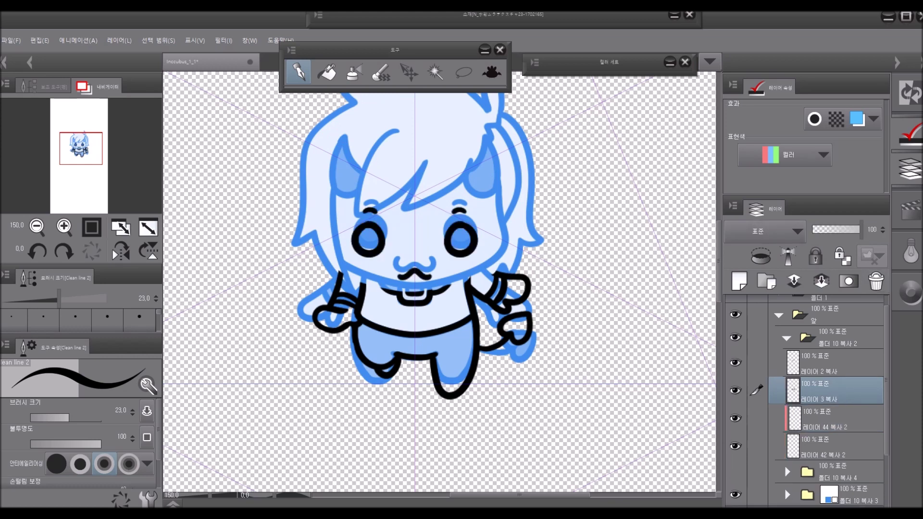
key(ctrl+z)
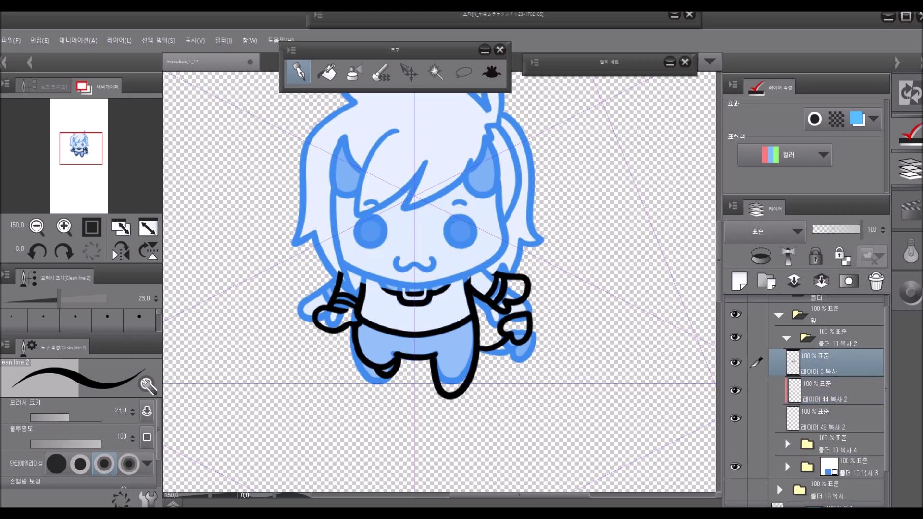
Hide the body layer, add a new layer above it, and draw the pointed hair tuft on top of the head
click(735, 363)
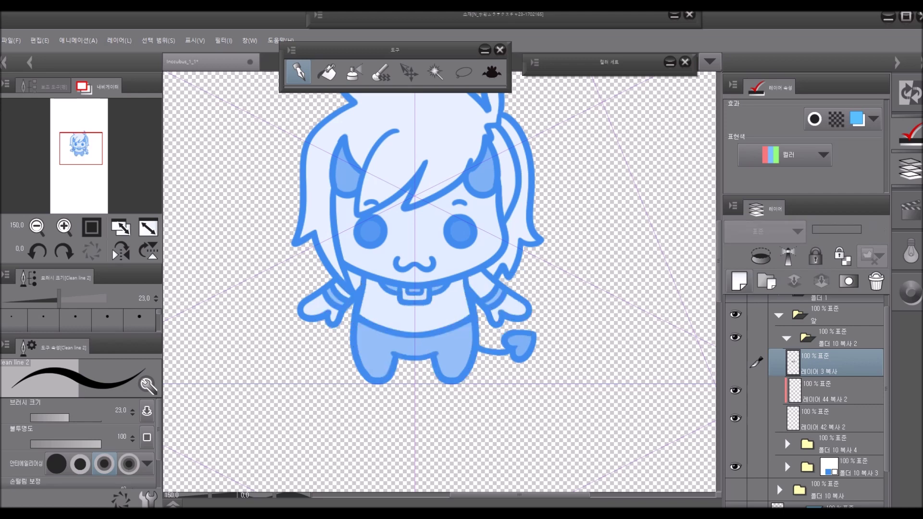
click(740, 281)
scroll(499, 147, up, 3)
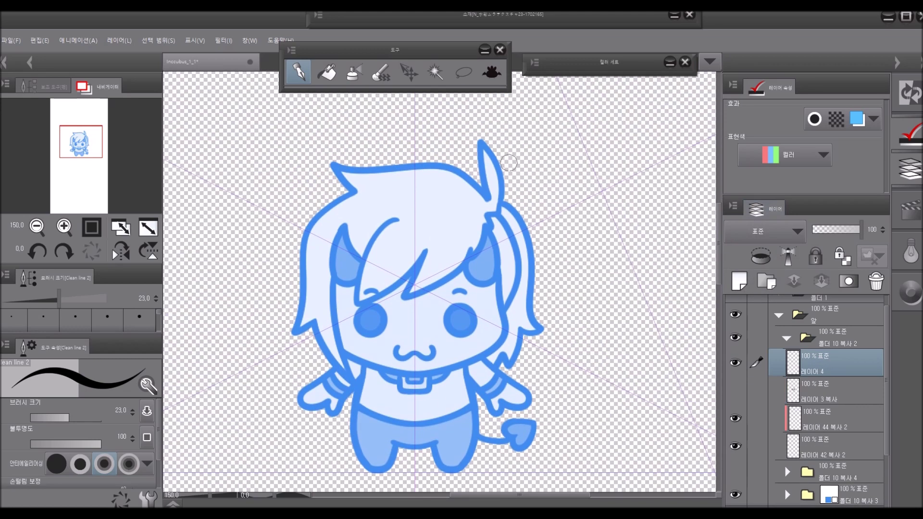
mouse_move(498, 145)
mouse_down()
mouse_move(504, 183)
mouse_move(501, 147)
mouse_move(499, 198)
mouse_move(496, 148)
mouse_move(486, 199)
mouse_up()
key(ctrl+z)
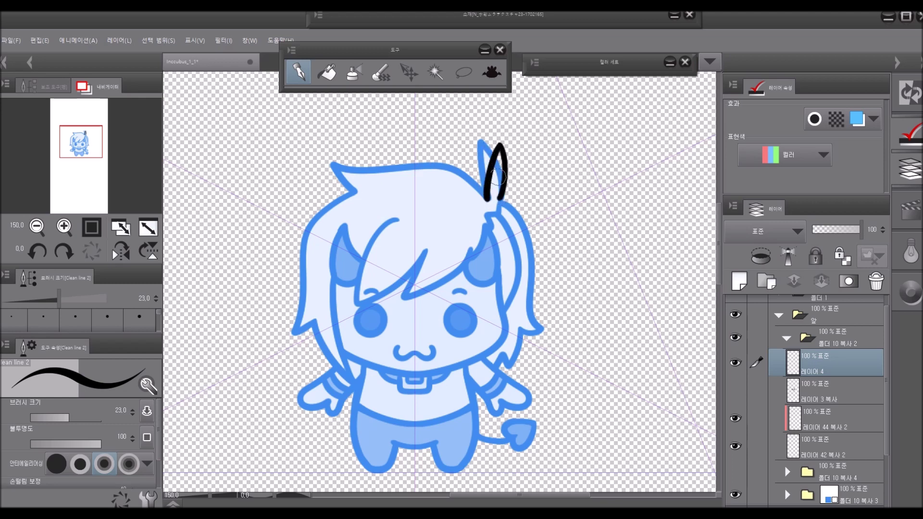
Draw the outer hair contour from the tuft over the crown and down to the tip of the long side lock
drag(273, 495, 275, 494)
drag(266, 495, 259, 494)
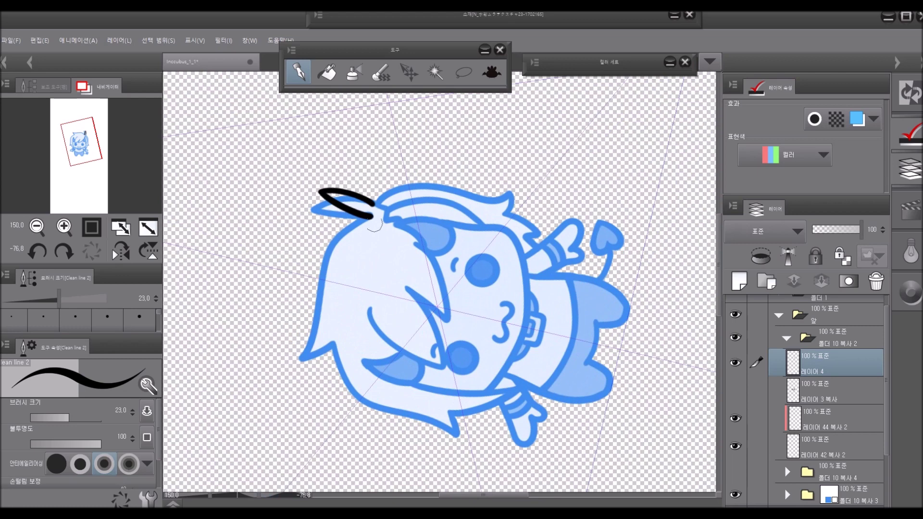
mouse_move(367, 218)
mouse_down()
mouse_move(330, 246)
mouse_move(313, 321)
mouse_move(292, 341)
mouse_move(333, 342)
mouse_up()
key(ctrl+at)
mouse_move(356, 189)
mouse_down()
mouse_move(337, 200)
mouse_move(302, 263)
mouse_move(283, 312)
mouse_move(307, 315)
mouse_up()
key(ctrl+z)
drag(335, 281, 330, 378)
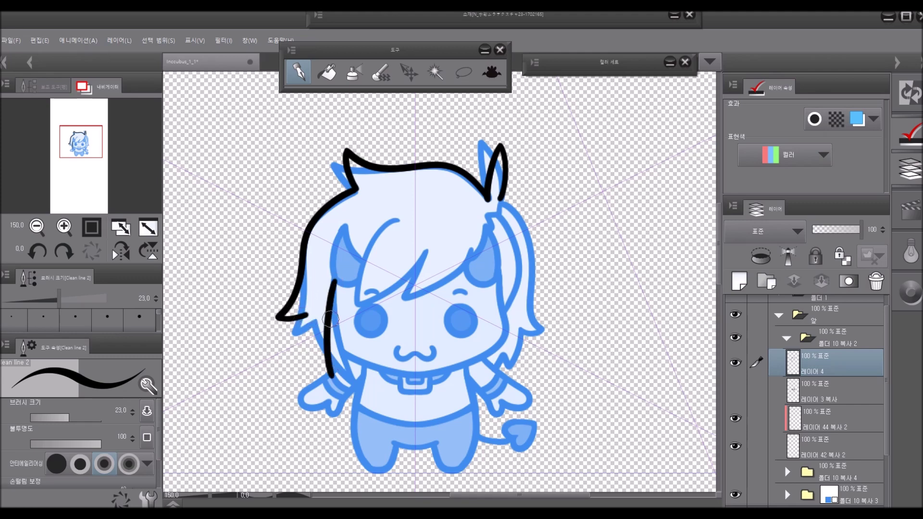
drag(308, 315, 335, 385)
Draw the pointed bangs across the forehead, redrawing the strokes until they sit slightly offset from the blue reference
mouse_move(397, 220)
mouse_down()
mouse_move(356, 267)
mouse_move(350, 297)
mouse_move(427, 251)
mouse_move(396, 297)
mouse_up()
key(ctrl+z)
mouse_move(422, 257)
mouse_down()
mouse_move(397, 294)
mouse_move(471, 253)
mouse_up()
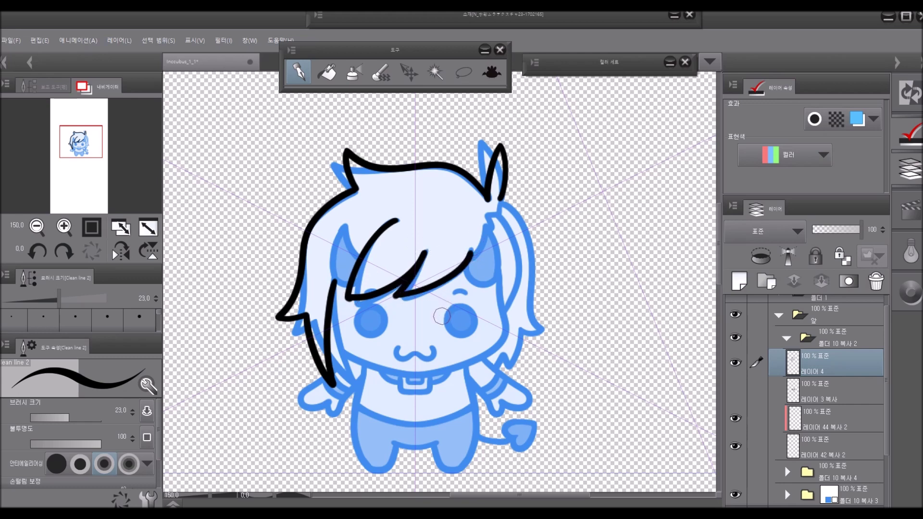
key(ctrl+z)
key(ctrl+z)
mouse_move(348, 298)
mouse_down()
mouse_move(419, 252)
mouse_move(401, 283)
mouse_move(474, 250)
mouse_up()
key(ctrl+z)
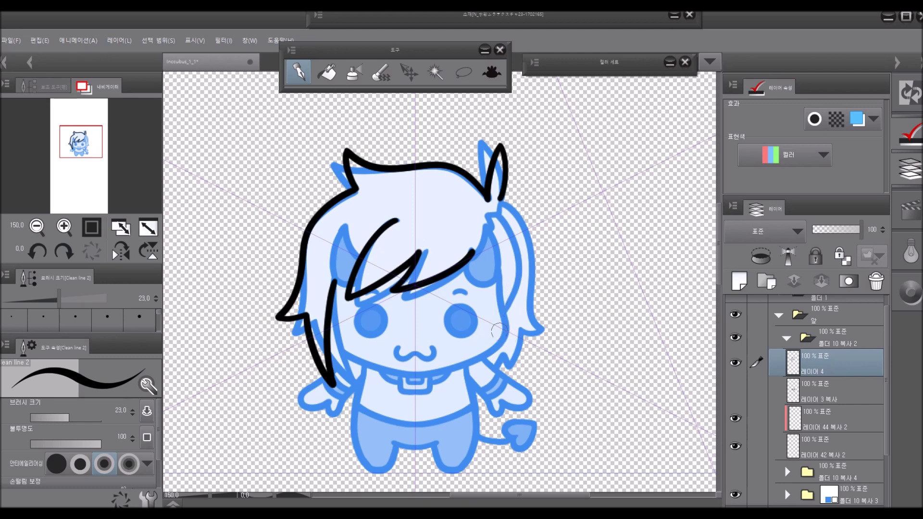
Draw the small jagged hair edge below the tuft and outline both horns
mouse_move(501, 206)
mouse_down()
mouse_move(500, 218)
mouse_move(500, 198)
mouse_move(492, 228)
mouse_up()
drag(345, 230, 361, 258)
key(ctrl+z)
mouse_move(341, 225)
mouse_down()
mouse_move(334, 243)
mouse_move(342, 289)
mouse_up()
mouse_move(489, 226)
mouse_down()
mouse_move(473, 257)
mouse_move(496, 241)
mouse_move(495, 272)
mouse_up()
key(ctrl+z)
key(ctrl+z)
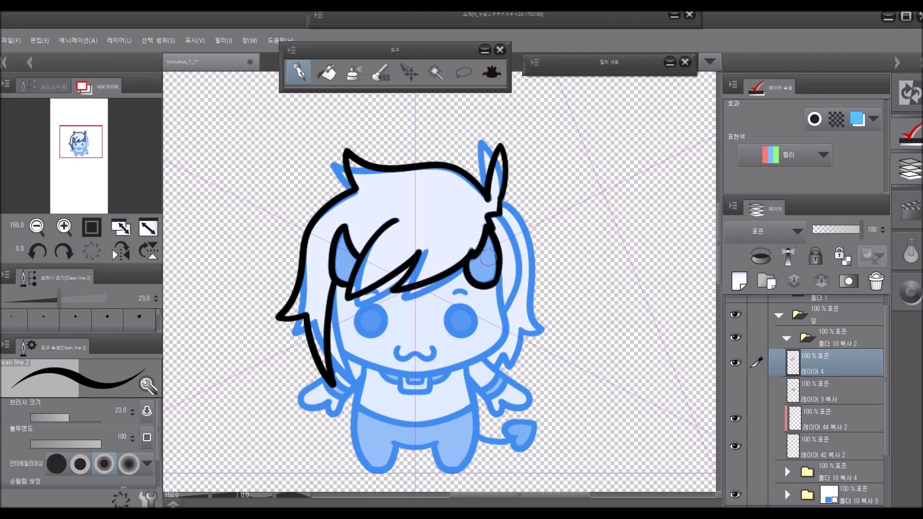
Draw the inner and outer lines of the side ponytail, mirroring the canvas view for the outer one
mouse_move(501, 216)
mouse_down()
mouse_move(514, 240)
mouse_move(507, 306)
mouse_up()
key(ctrl+z)
mouse_move(500, 218)
mouse_down()
mouse_move(517, 254)
mouse_move(506, 307)
mouse_up()
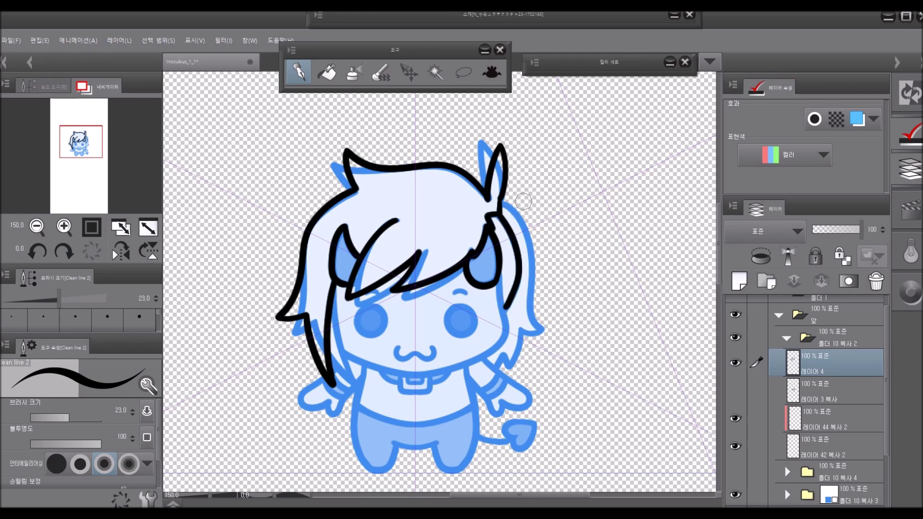
click(121, 251)
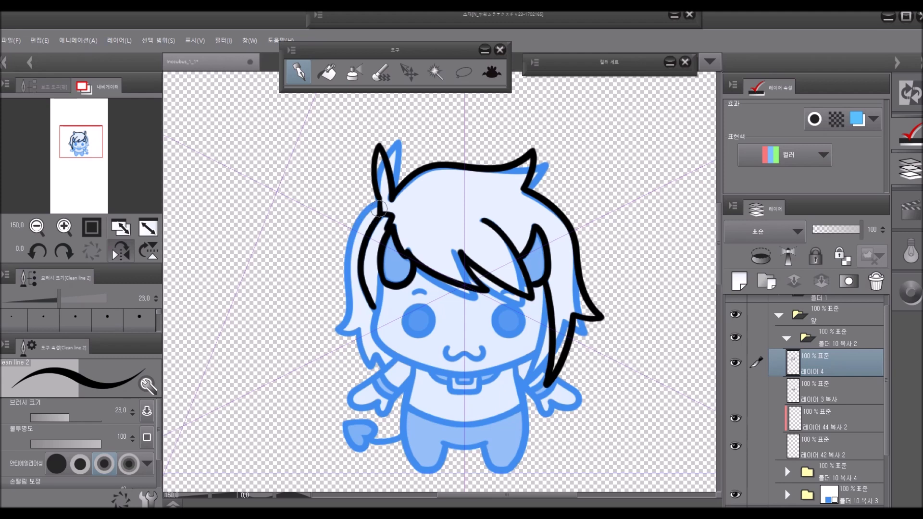
mouse_move(381, 202)
mouse_down()
mouse_move(360, 222)
mouse_move(342, 325)
mouse_move(387, 369)
mouse_up()
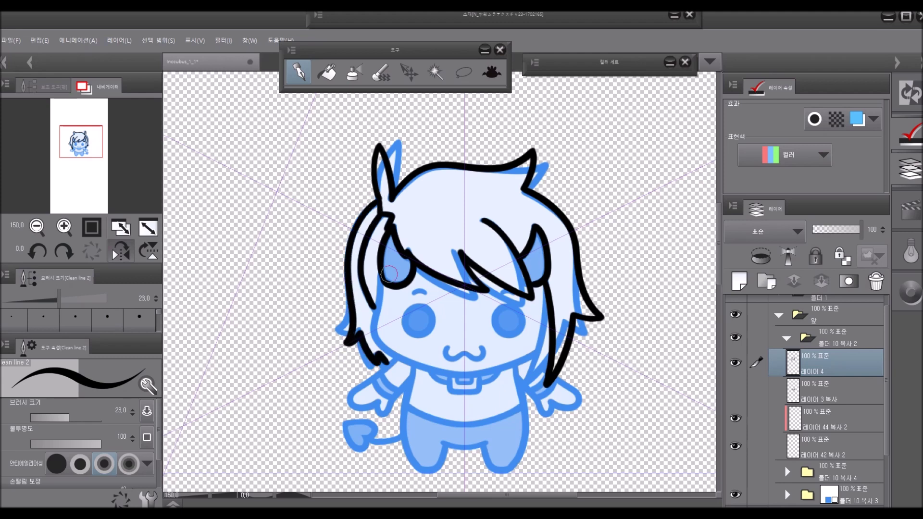
Draw the face contour from the ponytail side around the chin to the long side lock
mouse_move(381, 281)
mouse_down()
mouse_move(372, 336)
mouse_move(399, 359)
mouse_move(363, 242)
mouse_move(351, 319)
mouse_move(387, 392)
mouse_up()
key(ctrl+z)
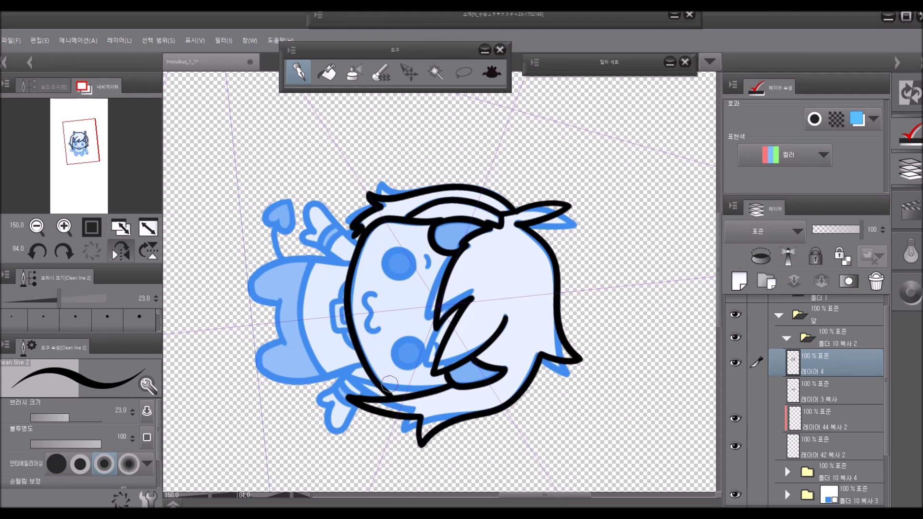
click(91, 250)
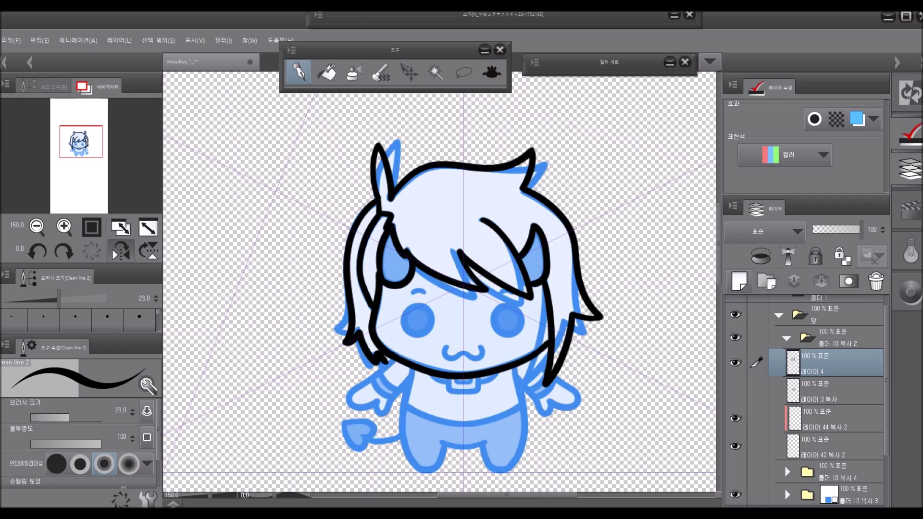
Add a new layer above the hair and draw one eye, its eyebrow and half of the cat-like mouth
click(735, 390)
click(735, 390)
key(ctrl+shift+n)
mouse_move(504, 307)
mouse_down()
mouse_move(518, 325)
mouse_move(513, 297)
mouse_move(496, 304)
mouse_move(518, 336)
mouse_move(485, 317)
mouse_move(518, 310)
mouse_move(515, 291)
mouse_up()
key(ctrl+z)
key(ctrl+z)
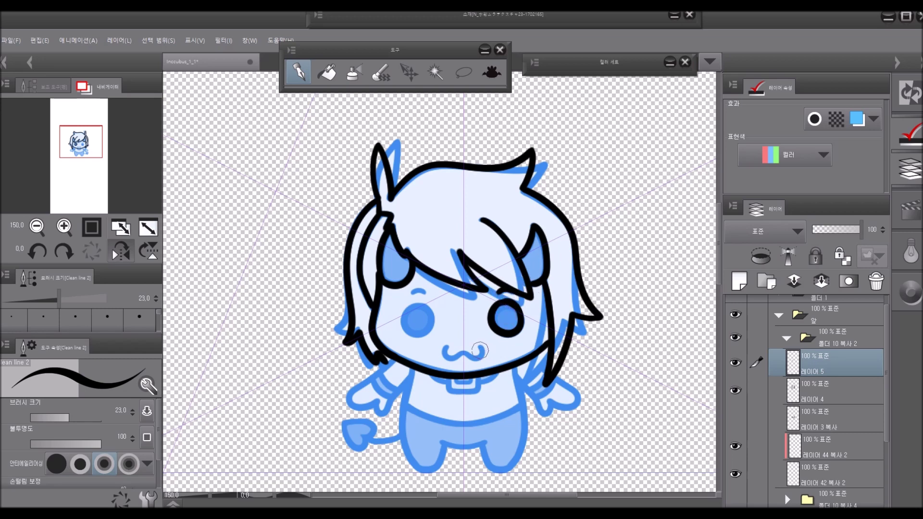
drag(464, 353, 487, 343)
key(ctrl+z)
Mirror a duplicate of the half face onto the other side and merge both face layers down into 레이어 4
key(ctrl+c)
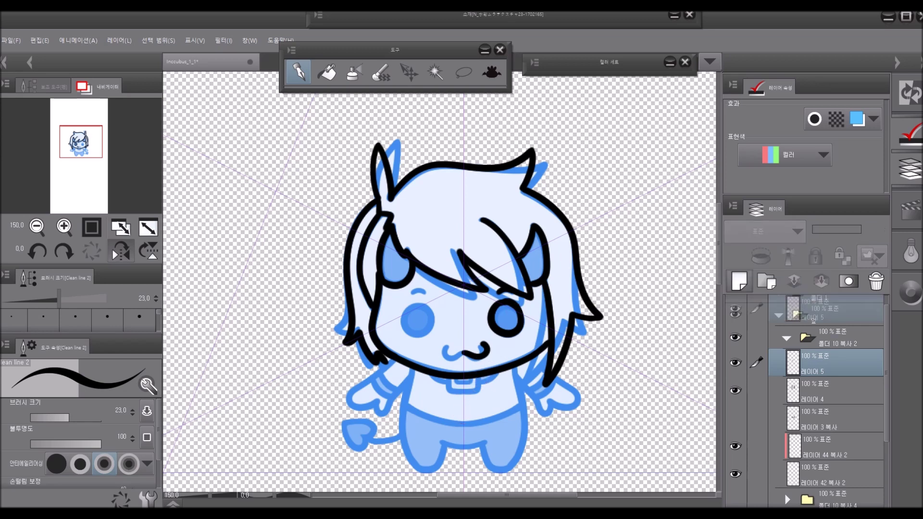
key(ctrl+v)
key(ctrl+t)
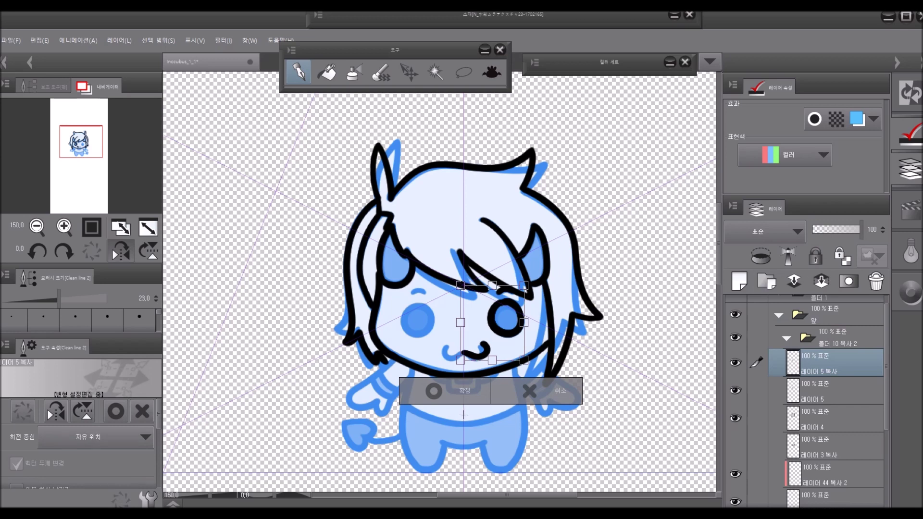
click(56, 411)
click(377, 391)
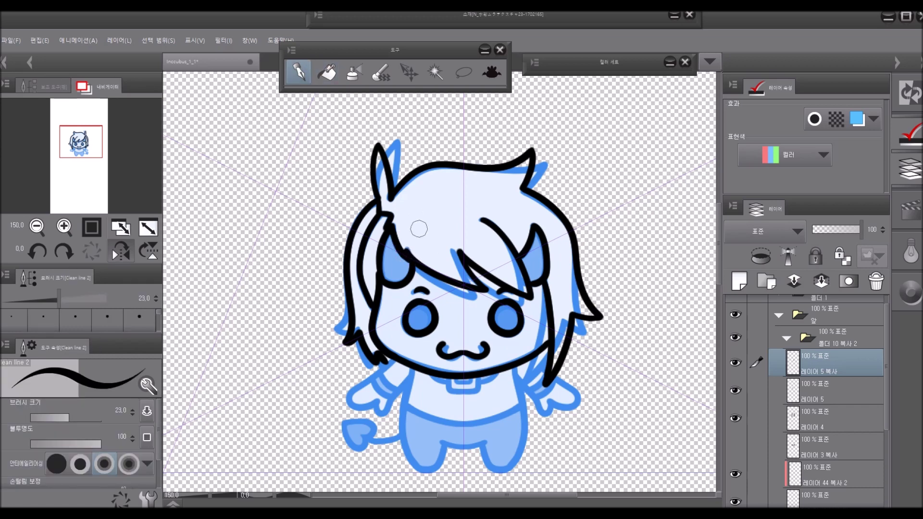
key(ctrl+e)
key(ctrl+e)
Compare the new black line art with the blue reference frame by repeatedly switching between the two states
key(ctrl+y)
key(ctrl+z)
key(ctrl+y)
key(ctrl+z)
key(ctrl+y)
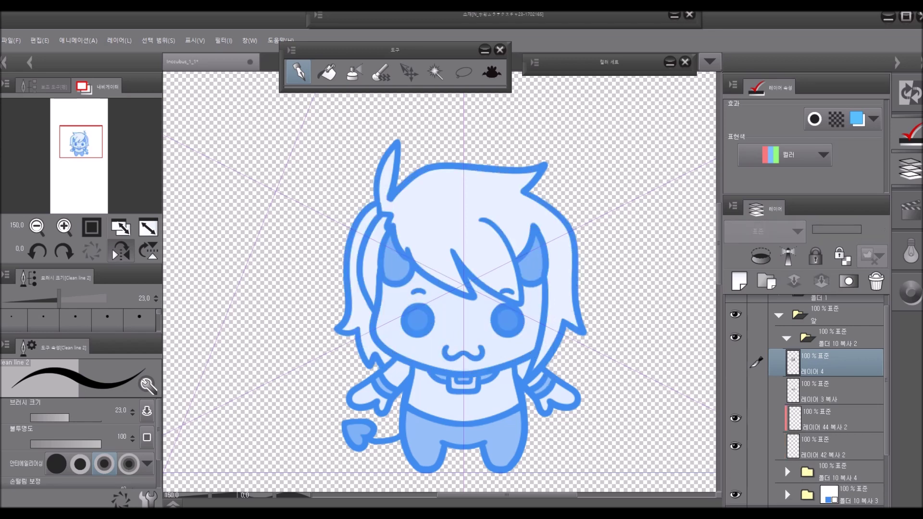
key(ctrl+z)
key(ctrl+y)
key(ctrl+z)
key(ctrl+y)
key(ctrl+z)
key(ctrl+y)
key(ctrl+z)
key(ctrl+y)
key(ctrl+z)
key(ctrl+y)
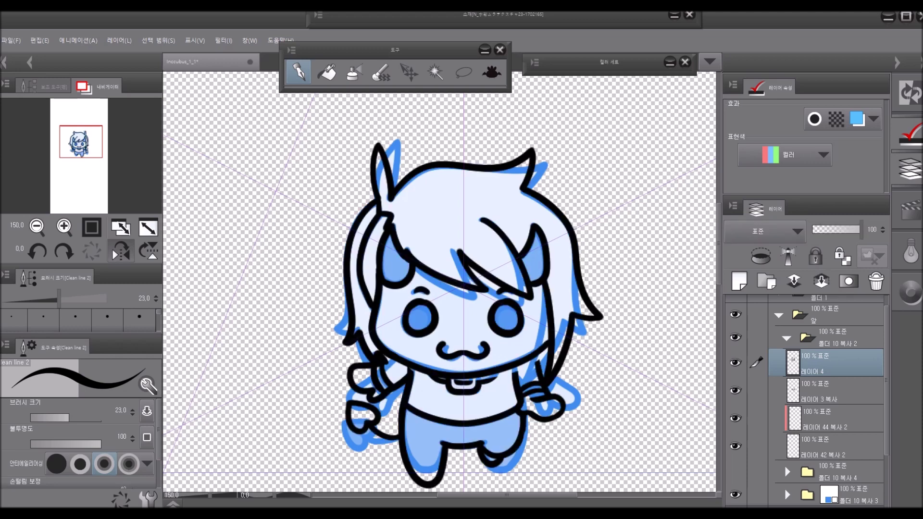
Hide the blue reference frame and clean up the overlapping hair line ends beside the raised arm
click(736, 494)
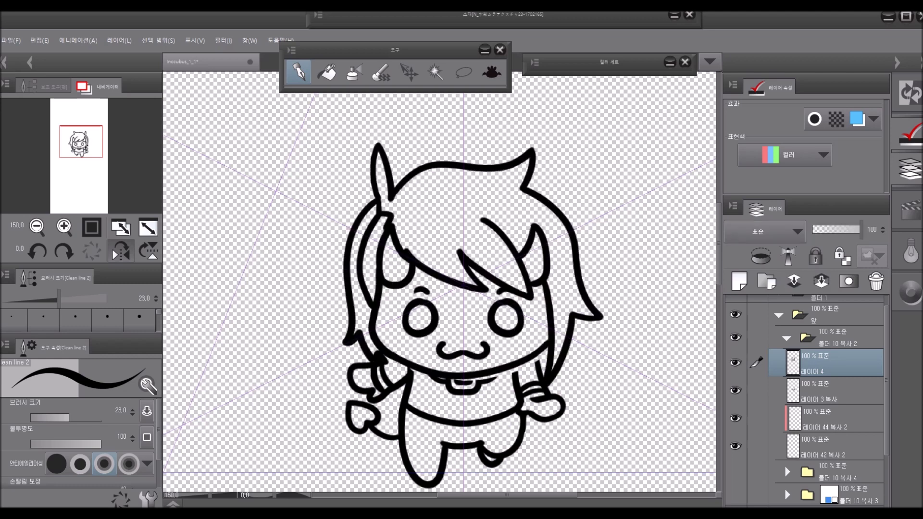
key(e)
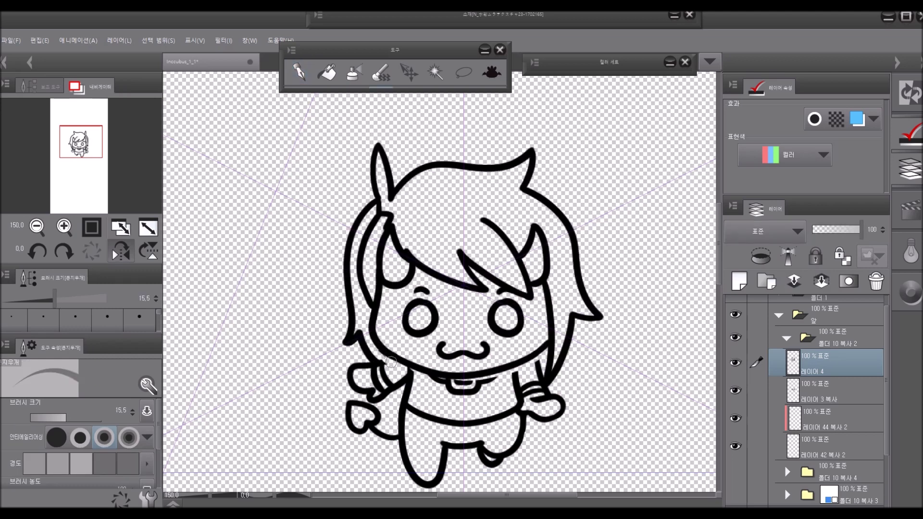
key(p)
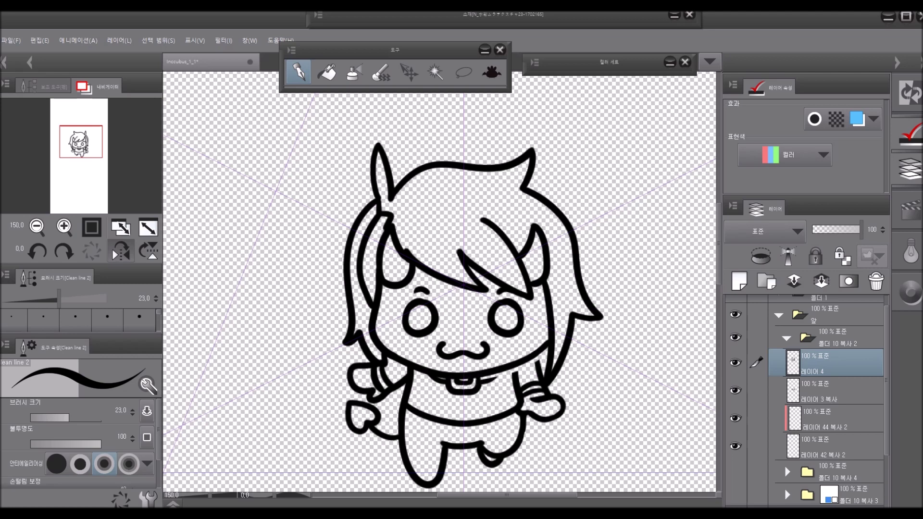
Show the blue reference frame beneath the line art and compare the two by toggling the reference on and off
click(735, 495)
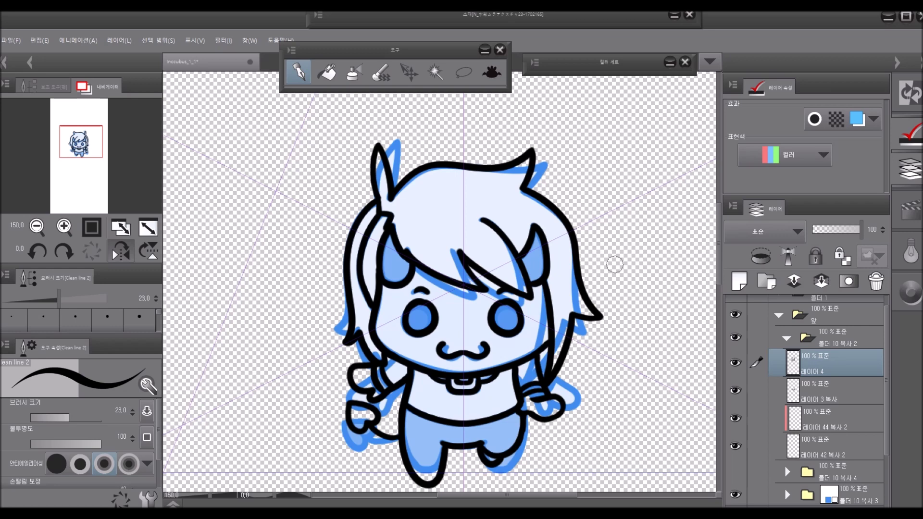
key(ctrl+z)
key(ctrl+y)
key(ctrl+z)
key(ctrl+y)
Lasso the eye under the parted bangs on 레이어 4 and nudge it slightly outward, away from the face centre
click(463, 72)
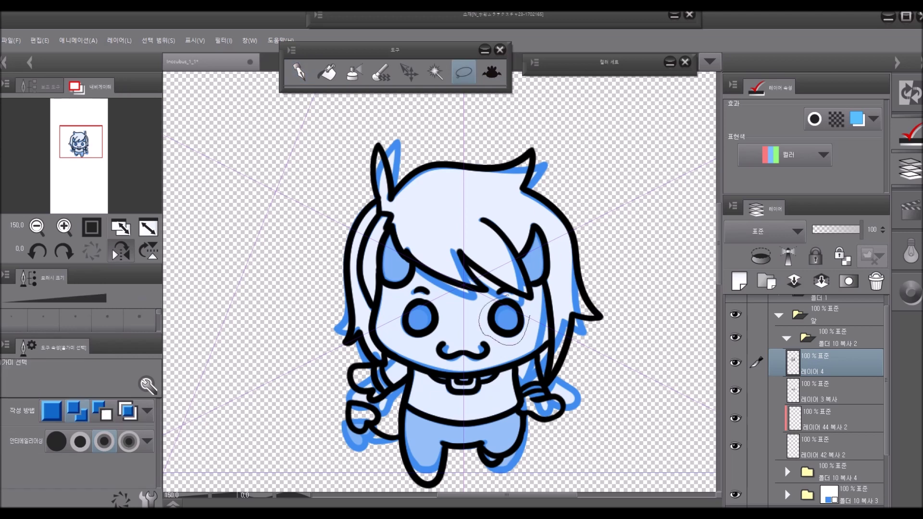
drag(503, 298, 508, 296)
key(ctrl+t)
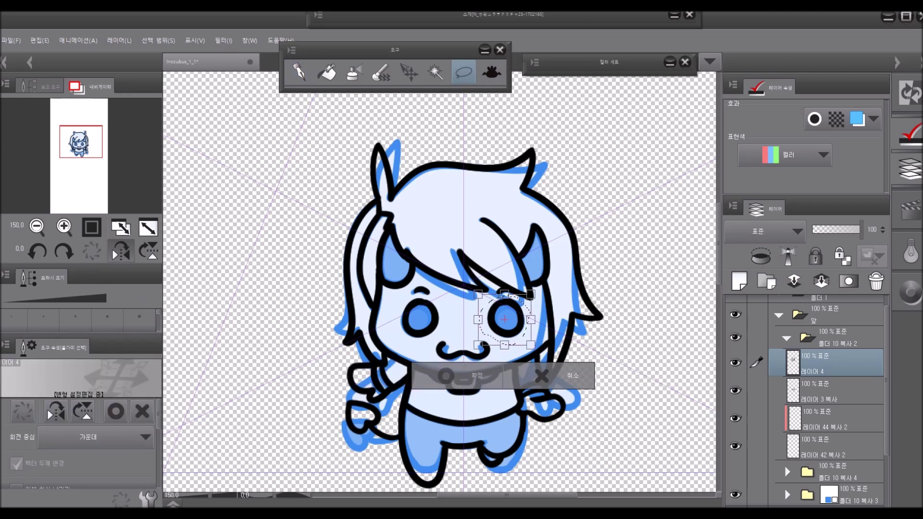
key(Right)
key(Right)
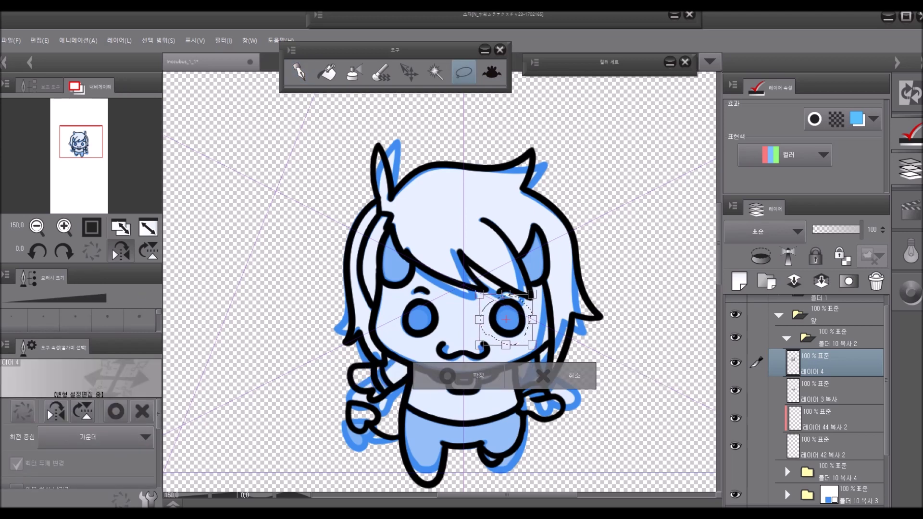
key(Return)
key(ctrl+d)
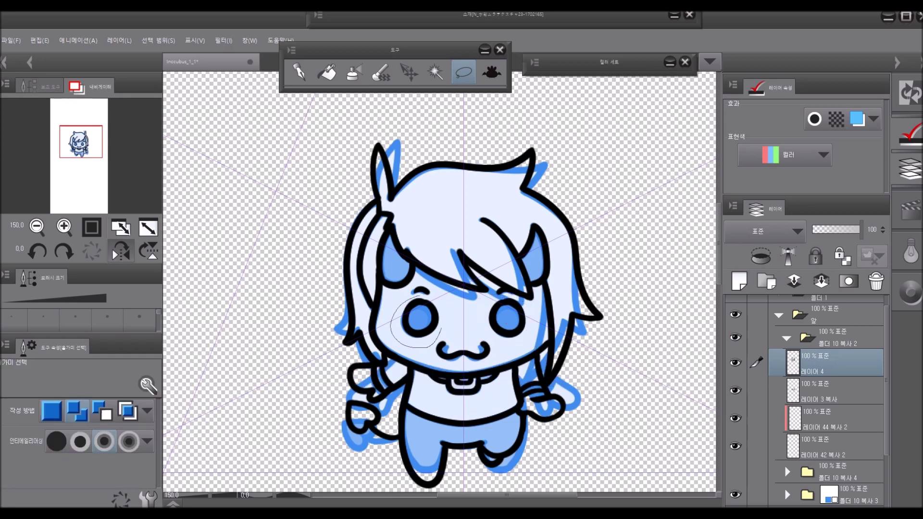
Lasso the eye on the ponytail side and nudge it slightly outward by the same small amount
drag(429, 345, 443, 315)
key(ctrl+t)
key(Left)
key(Left)
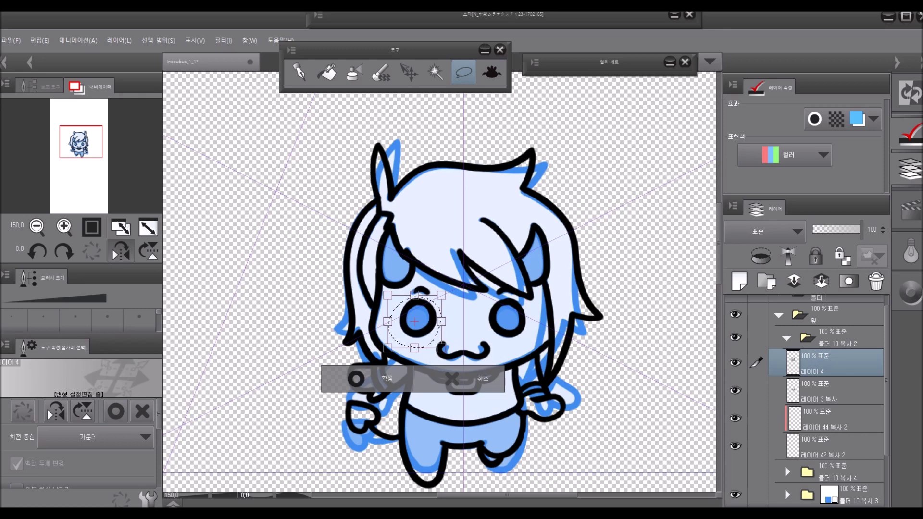
key(Return)
key(ctrl+d)
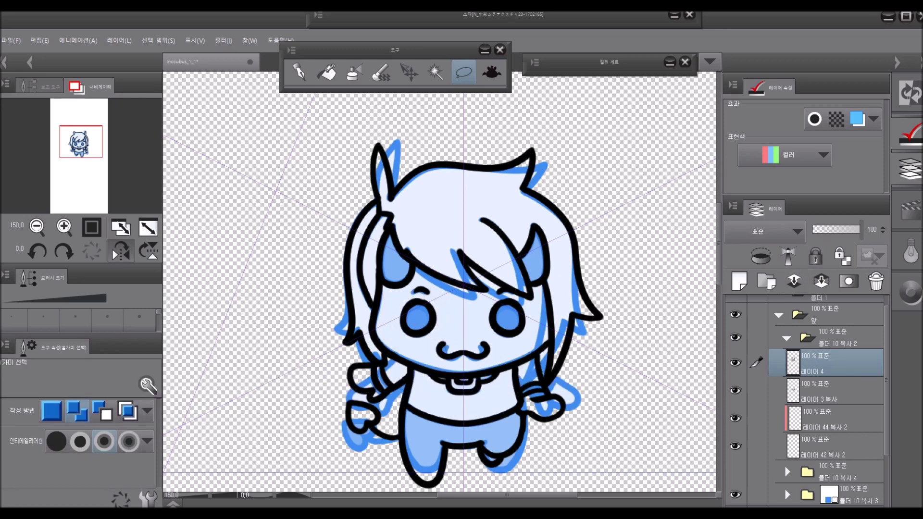
In folder 폴더 10 복사 3, hide 레이어 44 복사 3 and 레이어 42 복사 3, and turn off the folder's blue layer colour
click(787, 338)
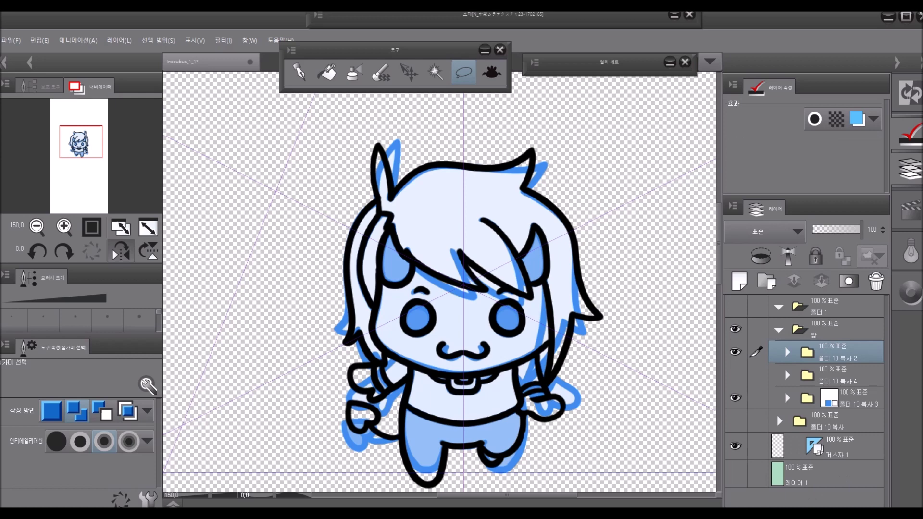
click(787, 398)
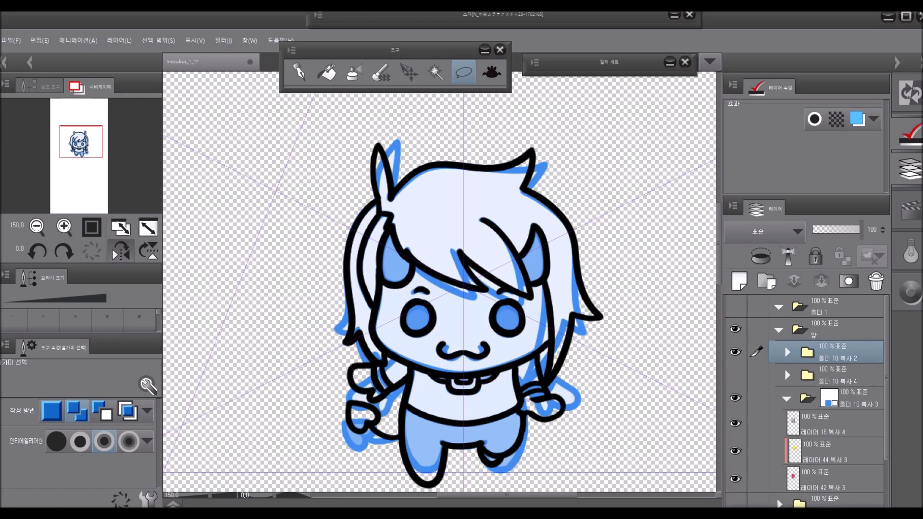
drag(885, 409, 886, 452)
click(735, 395)
click(735, 423)
click(841, 342)
click(857, 118)
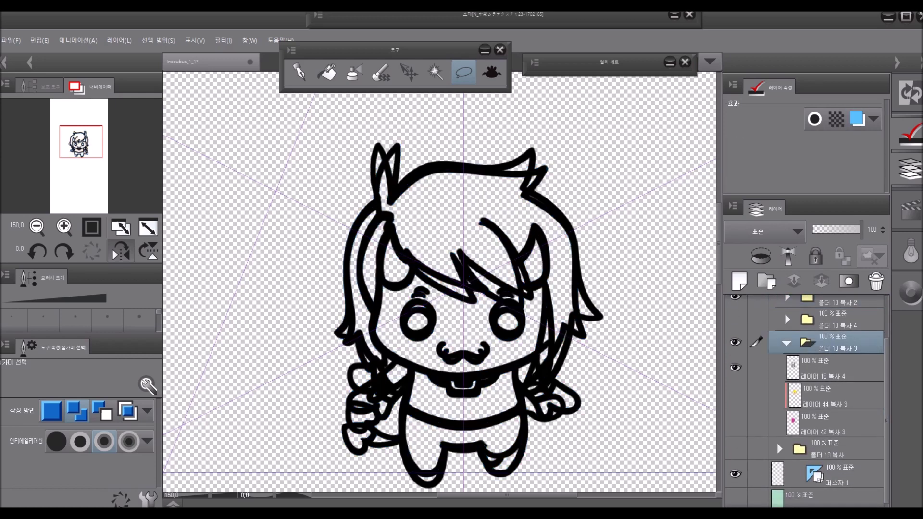
Leave only frame folder 폴더 10 복사 3 visible, hide the 퍼스자 1 ruler layer and open the timeline
drag(886, 409, 886, 371)
click(735, 367)
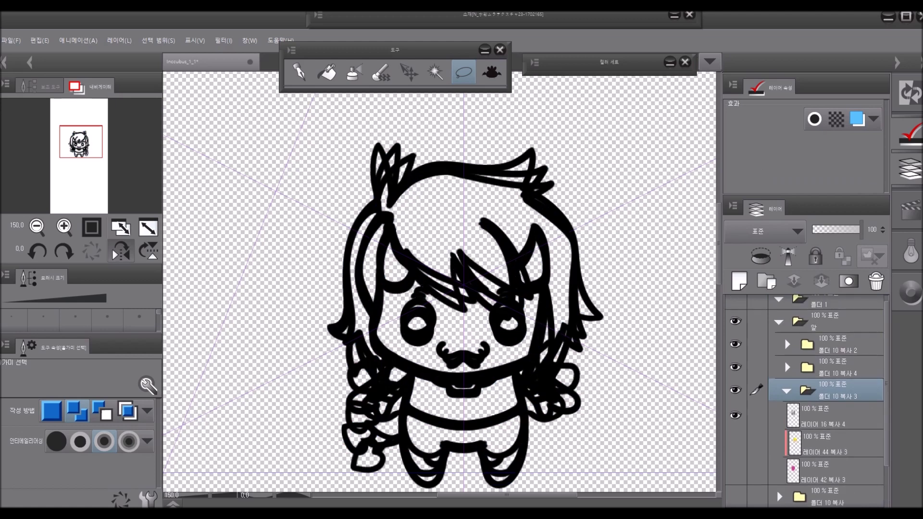
click(786, 390)
click(735, 352)
click(735, 375)
click(735, 446)
drag(718, 243, 719, 271)
click(173, 504)
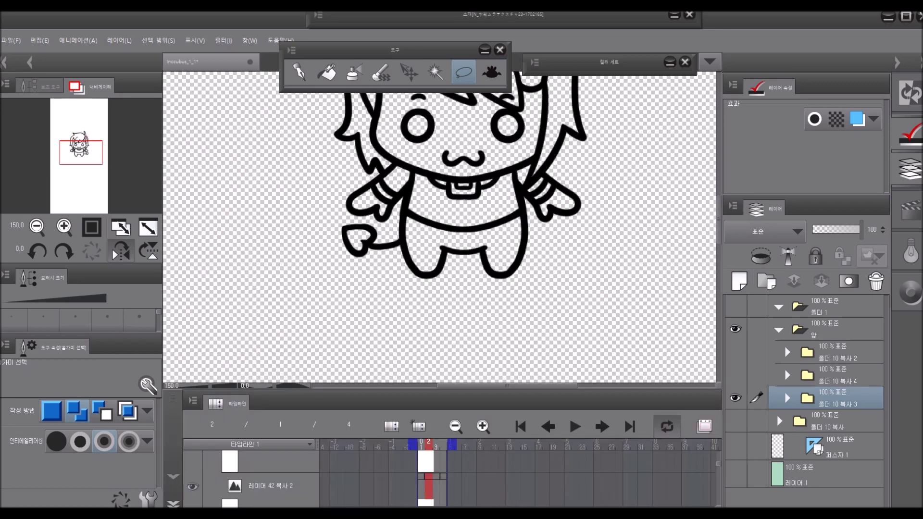
Rename frame folders 폴더 10 복사 3, 폴더 10 복사 4 and 폴더 10 복사 2 as 1, 2 and 3
drag(718, 464, 719, 462)
scroll(481, 481, up, 3)
scroll(250, 476, up, 1)
double_click(838, 403)
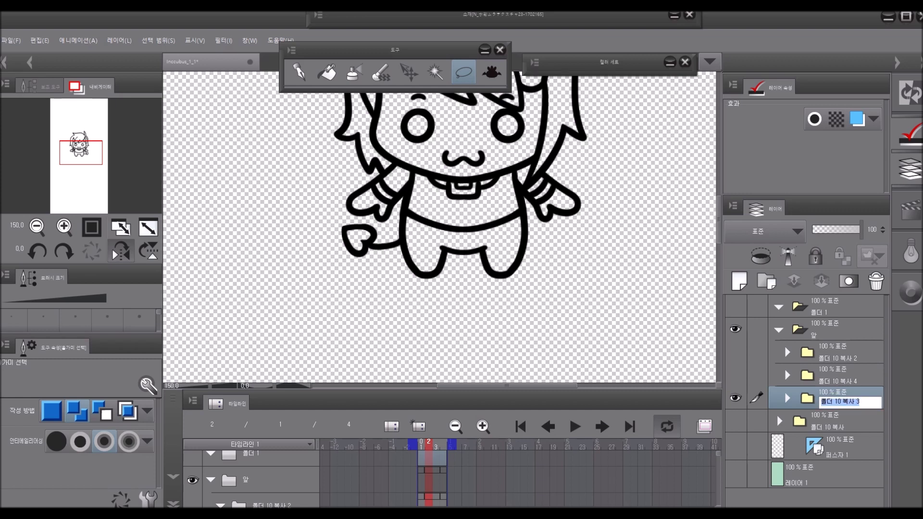
text(1)
double_click(838, 380)
text(2)
double_click(838, 356)
double_click(838, 356)
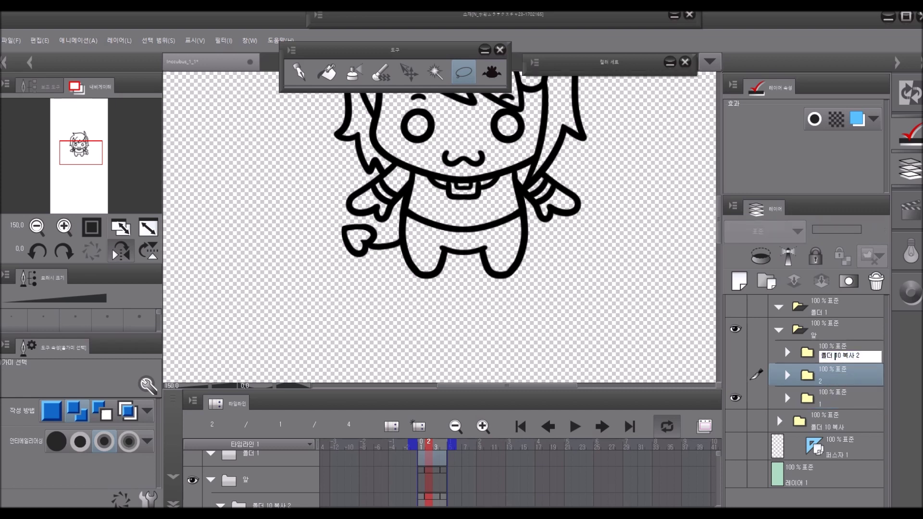
text(3)
key(Return)
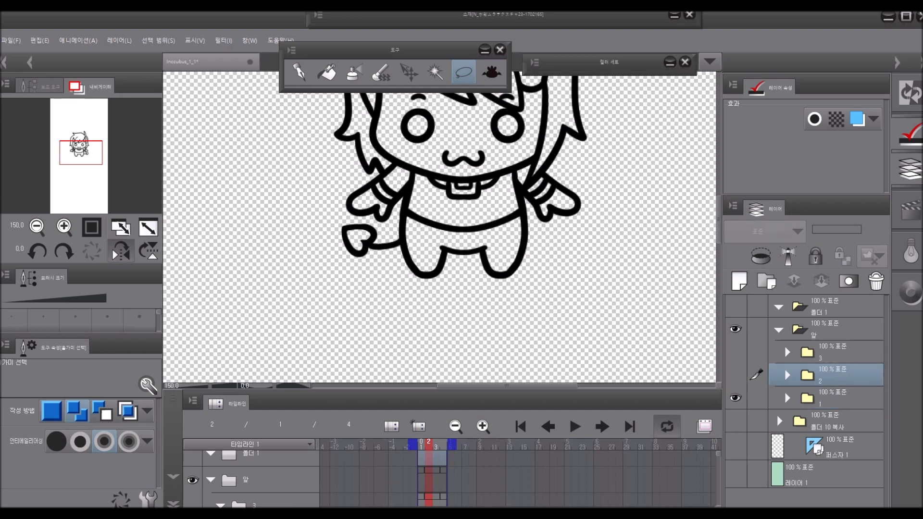
Enlarge the timeline and collapse the frame folders so that tracks 3, 2 and 1 sit directly below one another
drag(718, 453, 718, 457)
scroll(250, 478, up, 3)
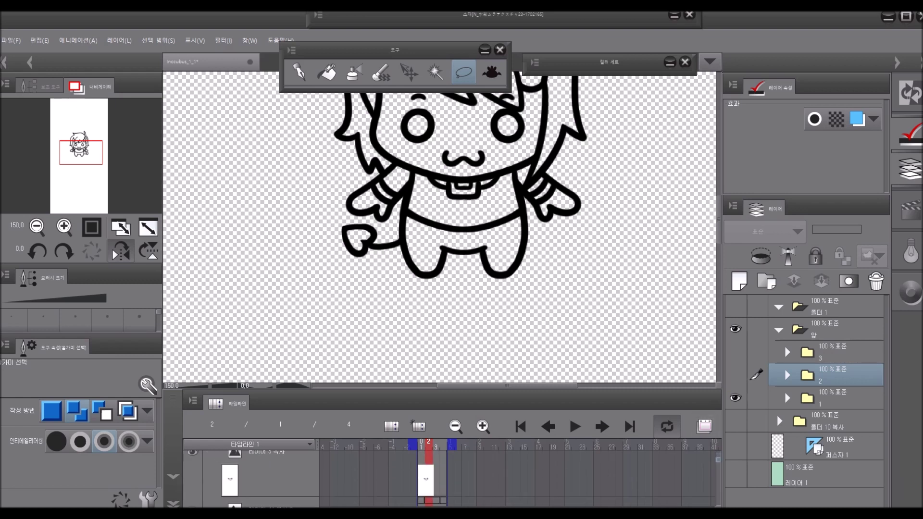
scroll(250, 478, down, 1)
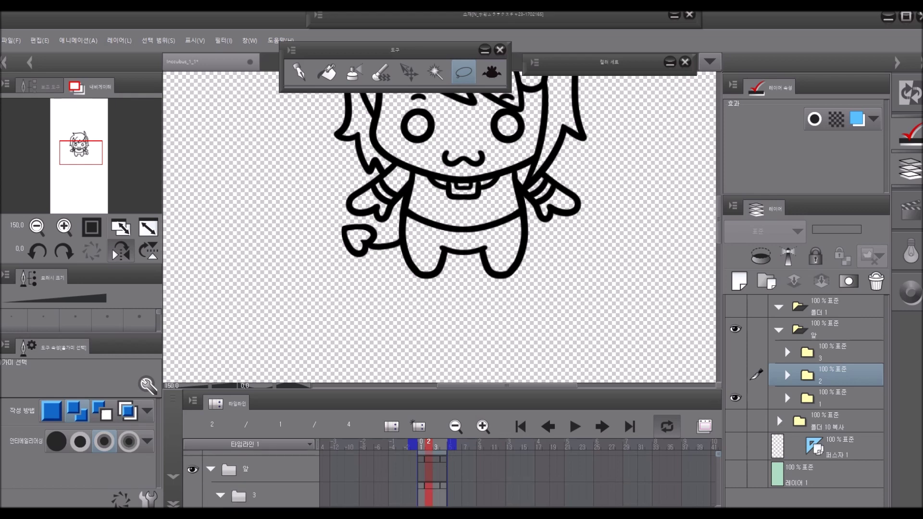
mouse_move(80, 152)
mouse_down()
mouse_move(38, 152)
mouse_move(80, 146)
mouse_up()
drag(432, 391, 433, 208)
click(221, 365)
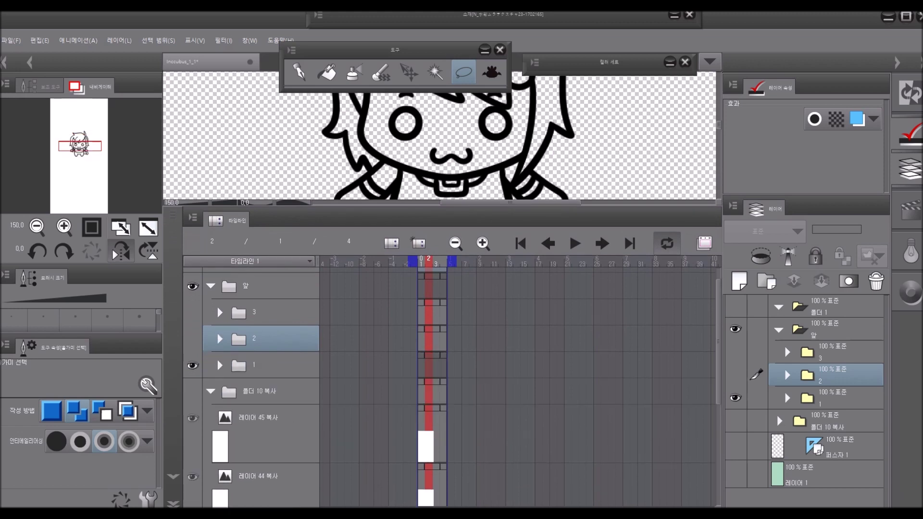
Trim the timeline clips so folder 1 occupies only frame 1, folder 2 only frame 2 and folder 3 only frame 4
click(421, 365)
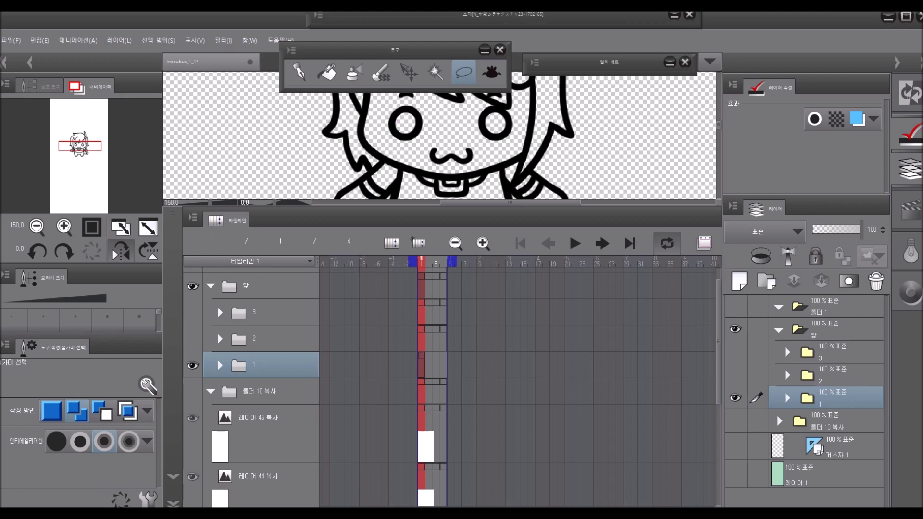
click(428, 339)
drag(421, 329, 428, 329)
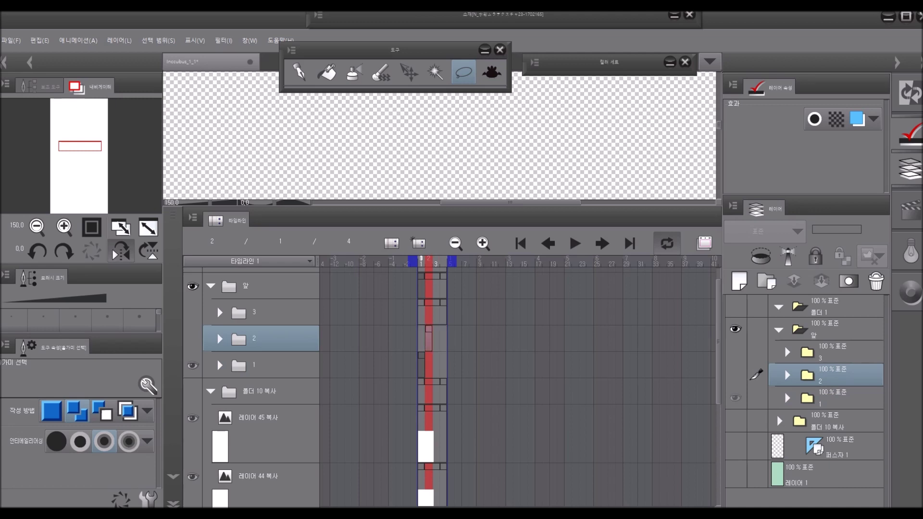
click(825, 352)
drag(441, 312, 441, 312)
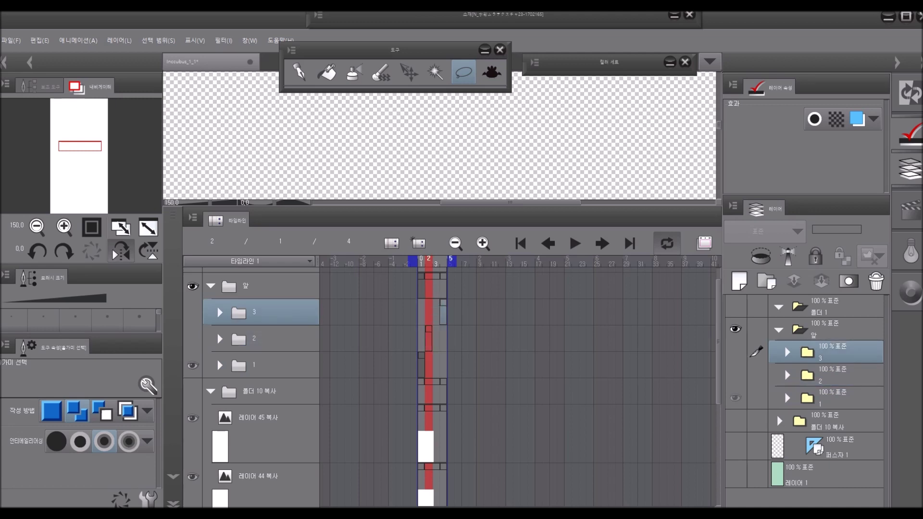
Turn on the visibility of folders 2 and 3 and check the drawings at the different timeline frames
click(421, 365)
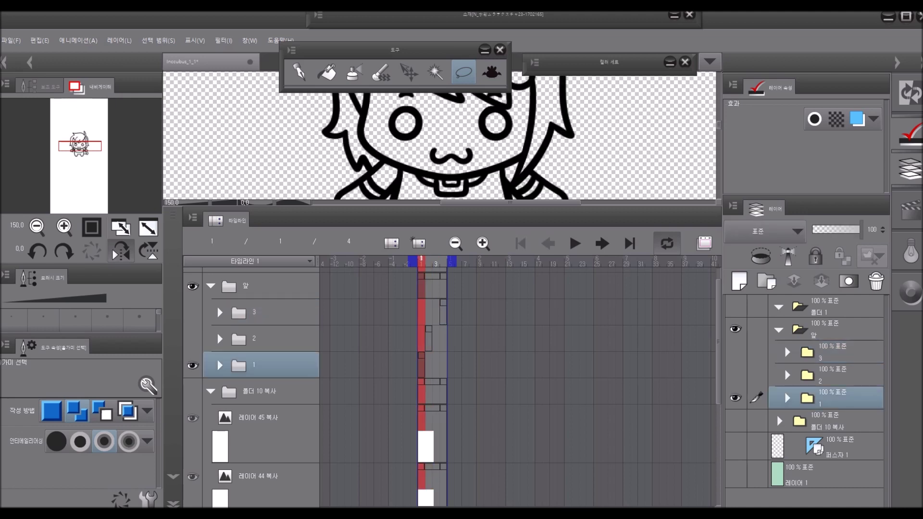
click(429, 338)
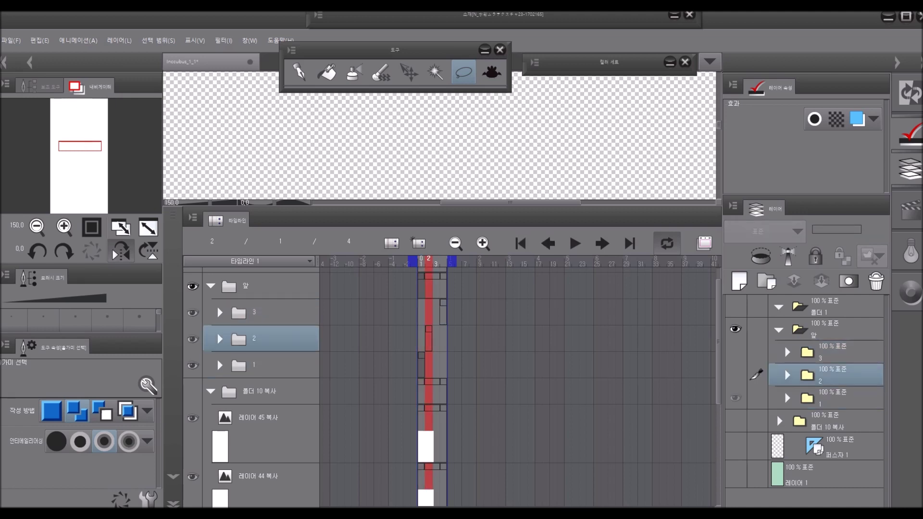
click(421, 365)
click(428, 339)
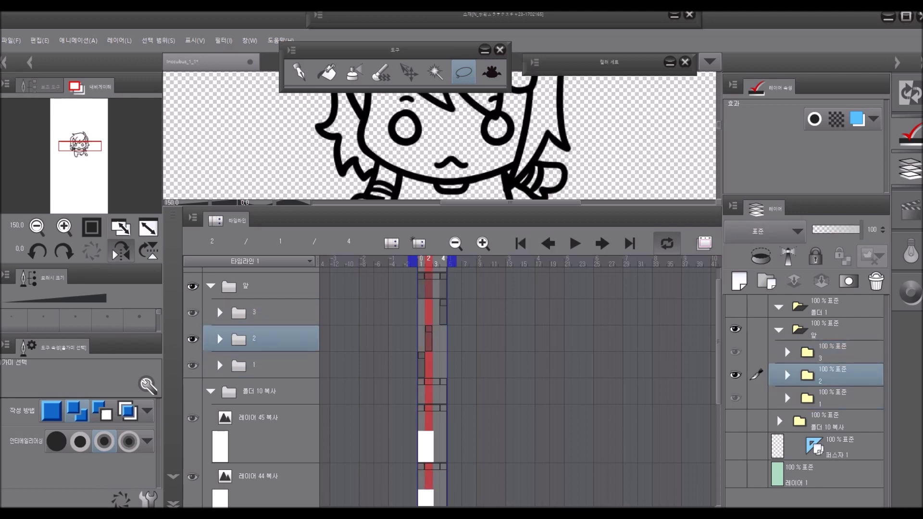
click(436, 312)
click(421, 365)
Duplicate folder 1, place the copy's clip at frame 3 and check the neighbouring frames 2 and 4
drag(826, 398, 739, 282)
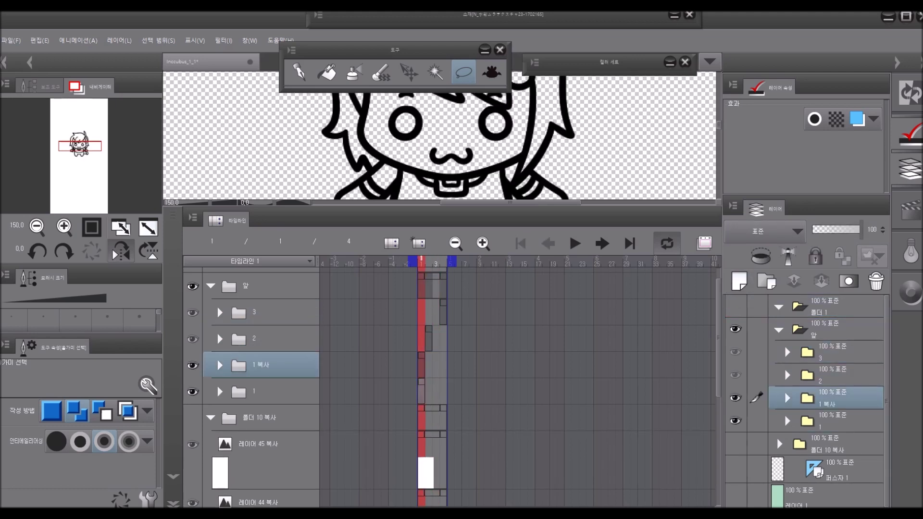
drag(424, 358, 436, 358)
click(436, 361)
click(429, 336)
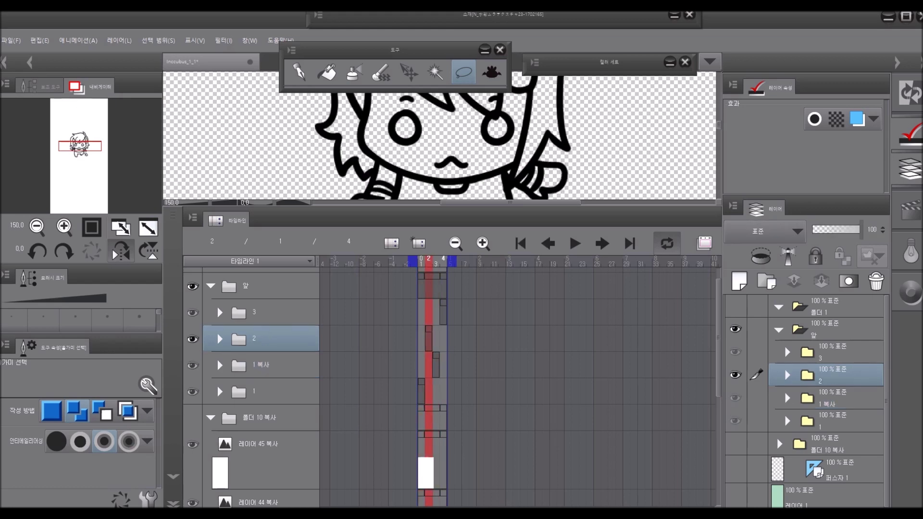
click(443, 310)
Shrink the timeline, bring the whole character into view and play the looping four-frame animation
drag(456, 206, 456, 389)
scroll(435, 214, down, 2)
drag(719, 207, 719, 200)
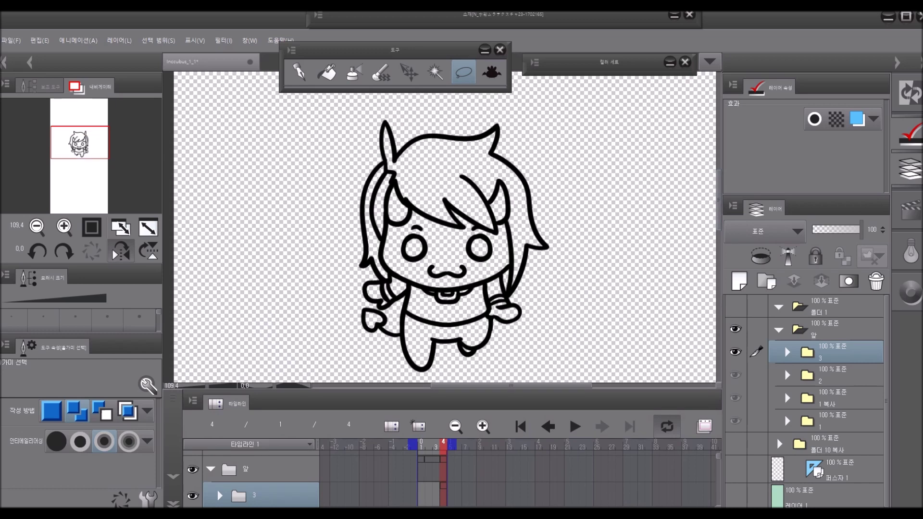
click(575, 426)
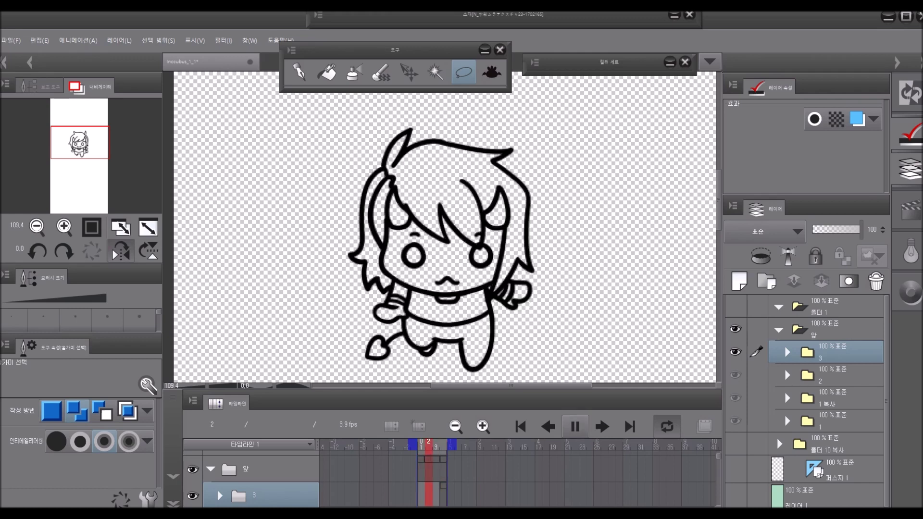
key(space)
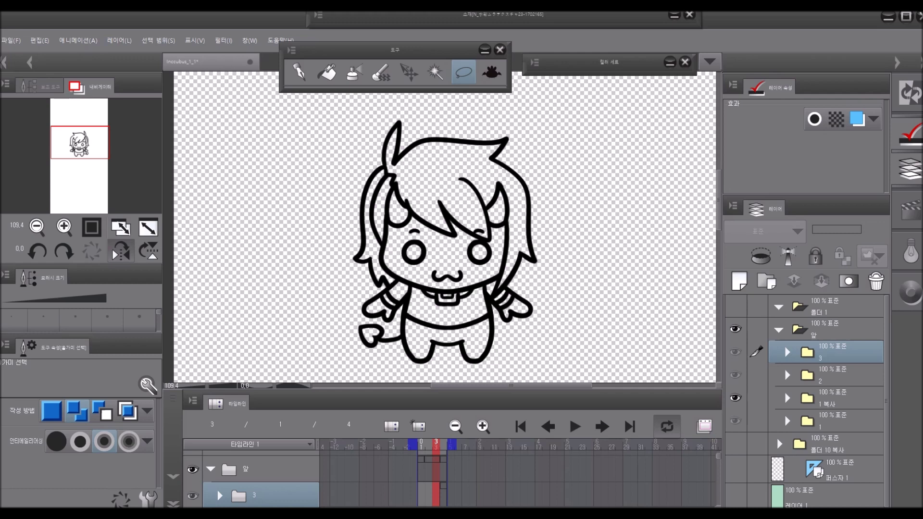
Step back and forth through the animation frames to compare the character's pose between frame 4 and its neighbours
key(Right)
key(Right)
key(Left)
key(Left)
key(Right)
key(Left)
key(Right)
Expand folder 3, identify the head layer 레이어 4 by toggling its visibility and move it slightly down
click(787, 353)
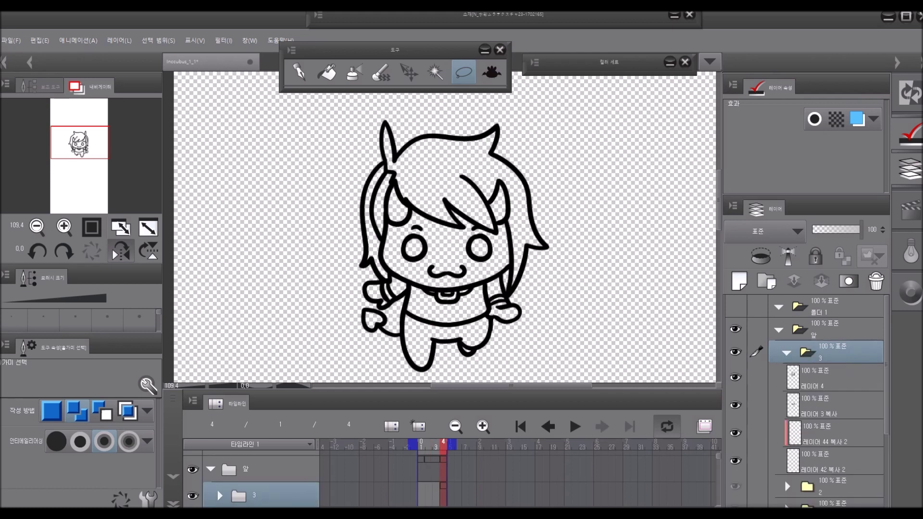
click(735, 377)
click(825, 377)
click(735, 377)
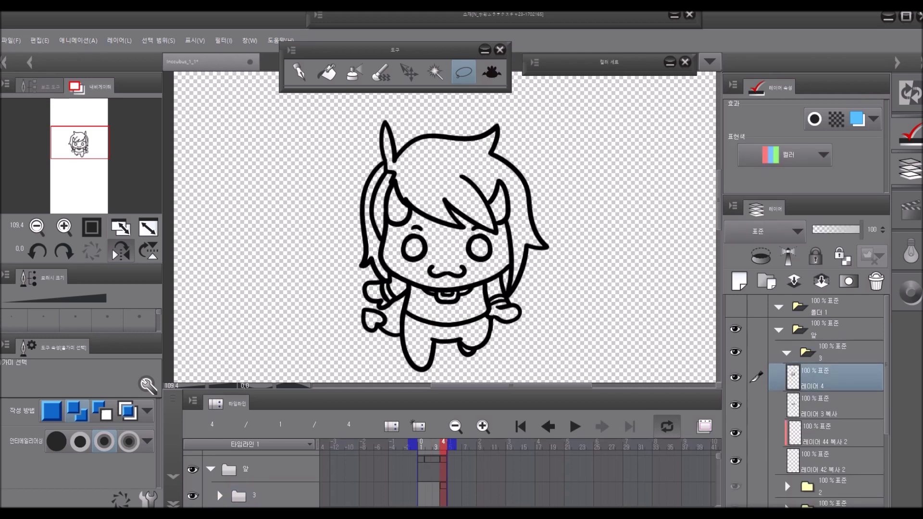
click(410, 72)
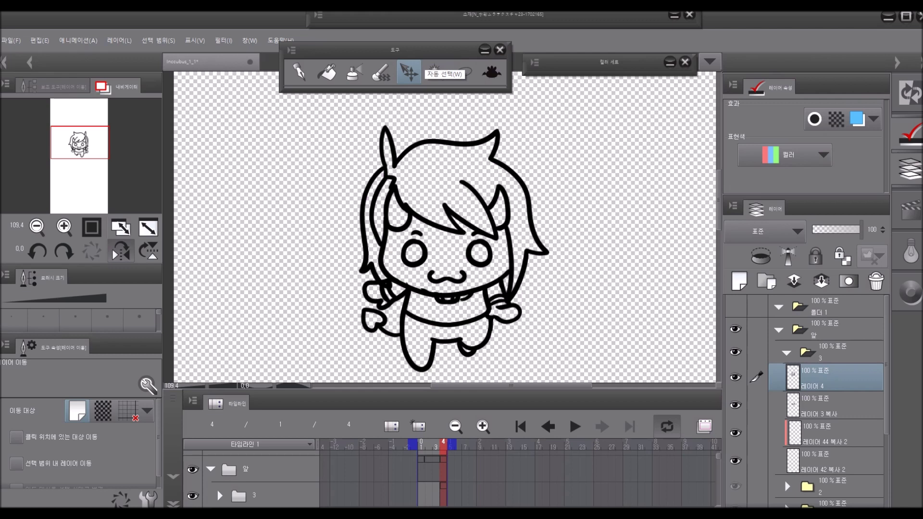
Identify the body layer 레이어 3 복사 by toggling its visibility and erase the old choker and stray marks under the chin in frame 4
click(825, 405)
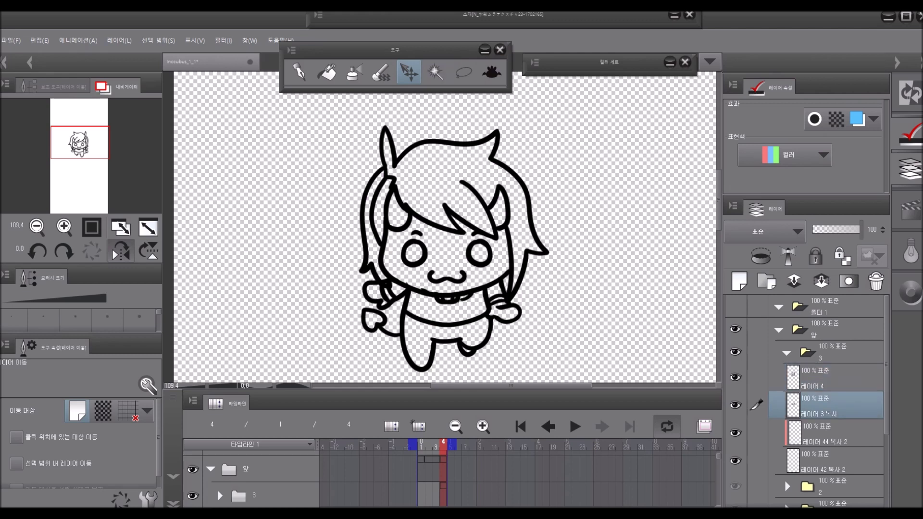
click(735, 405)
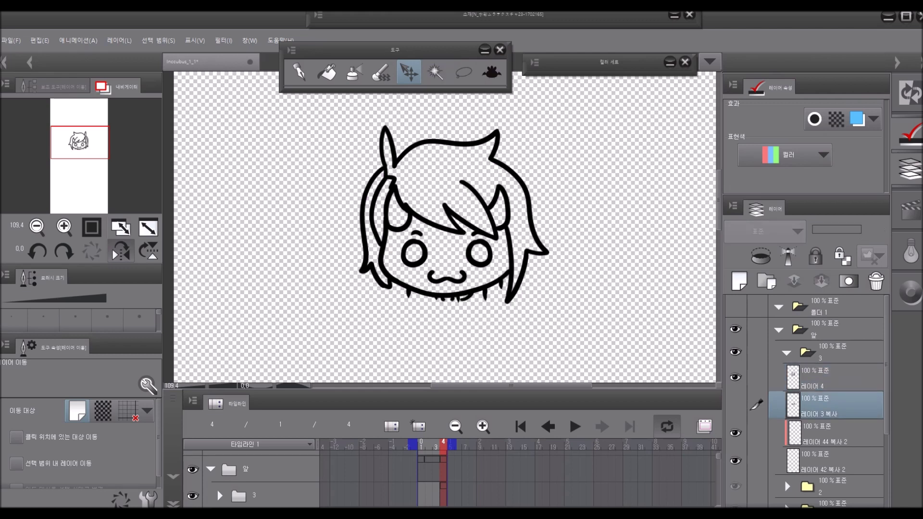
click(735, 406)
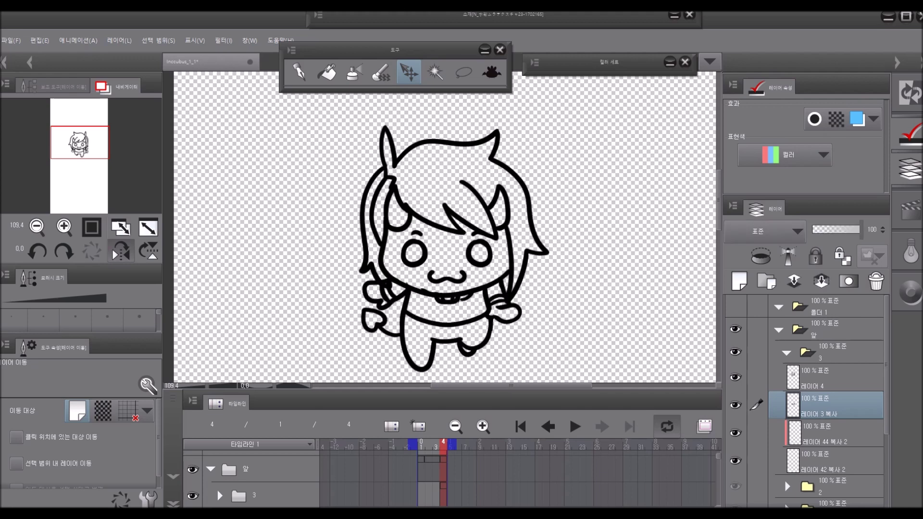
key(e)
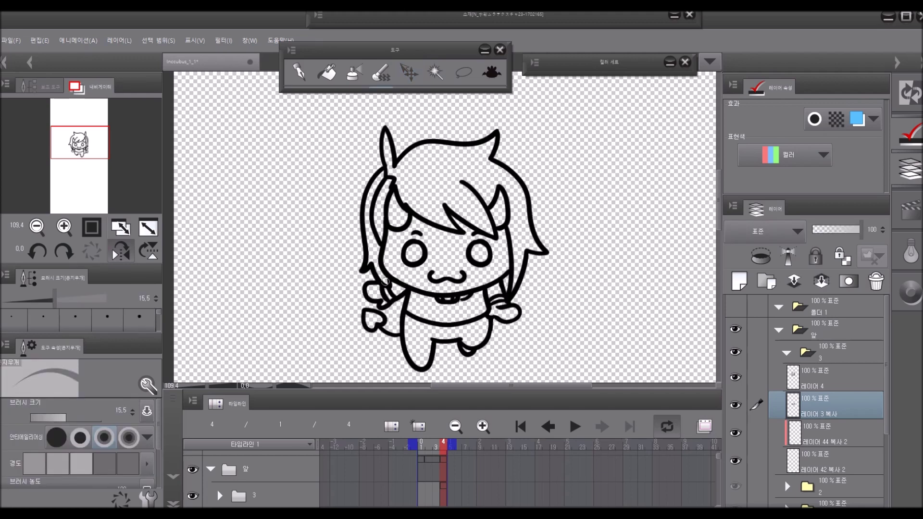
drag(461, 306, 432, 299)
key(Delete)
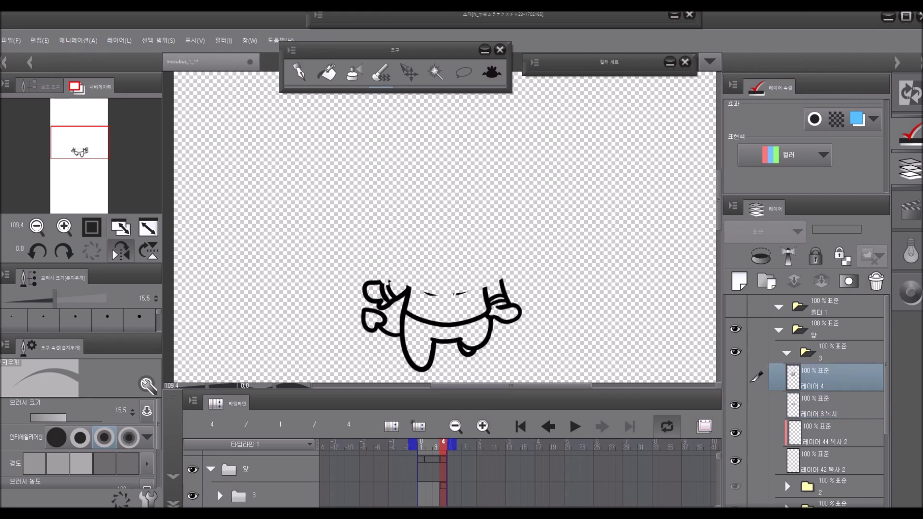
drag(455, 292, 424, 293)
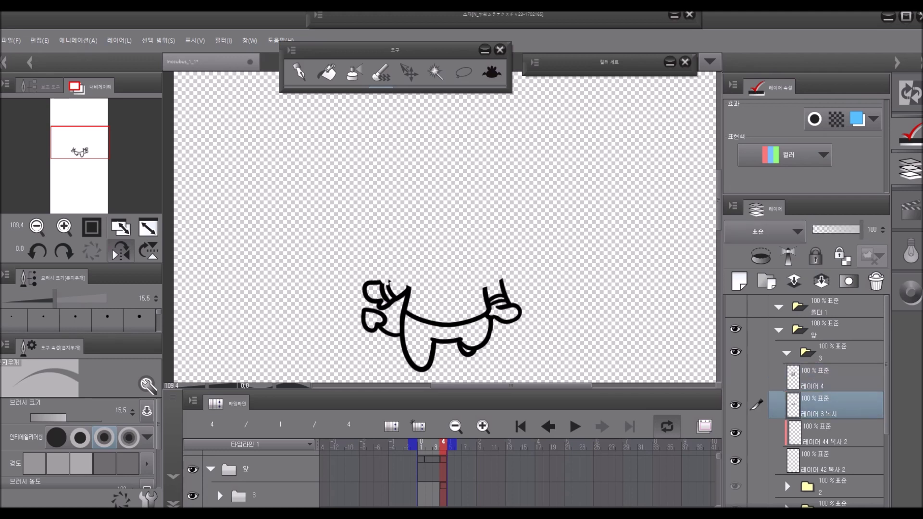
click(735, 377)
click(826, 377)
drag(434, 299, 461, 301)
Duplicate folder 1 as a reference outside folder 앞 and extend the copy's clip across all four frames
key(p)
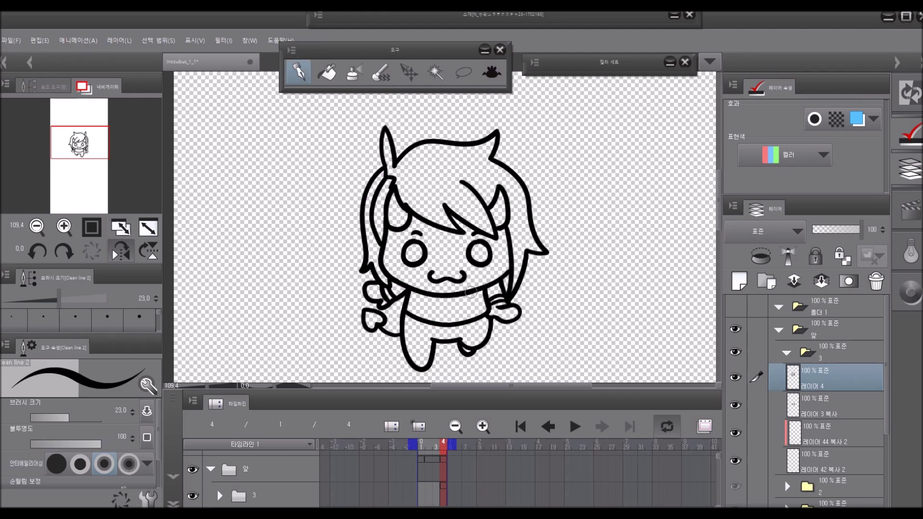
drag(886, 365, 886, 426)
click(826, 438)
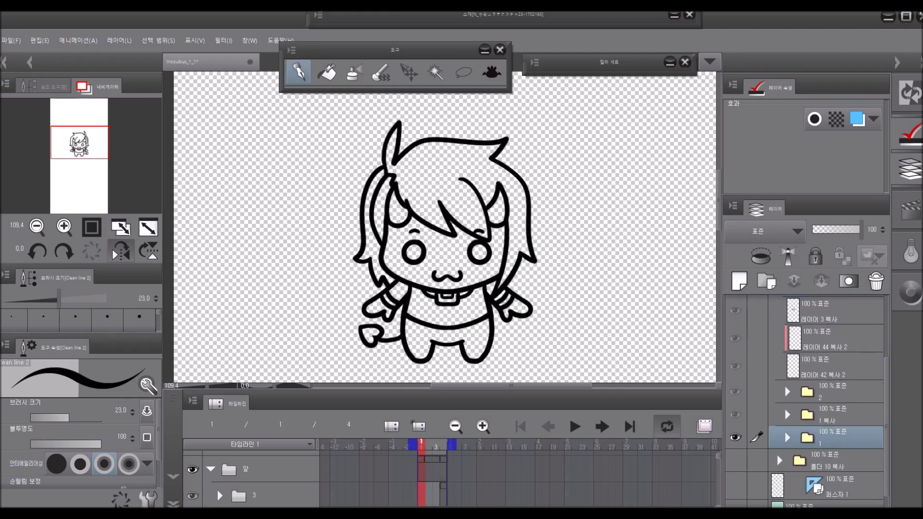
drag(825, 437, 818, 478)
key(ctrl+c)
key(ctrl+v)
scroll(817, 433, down, 1)
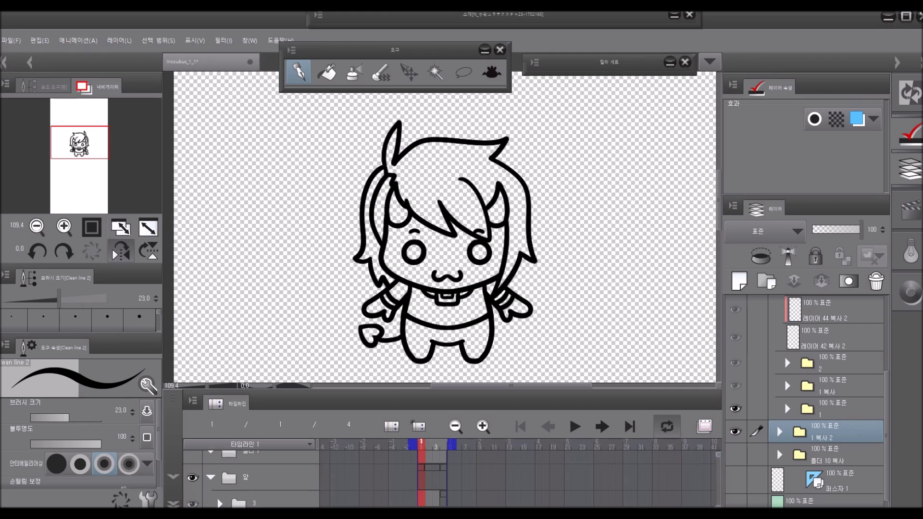
scroll(672, 474, up, 1)
click(422, 482)
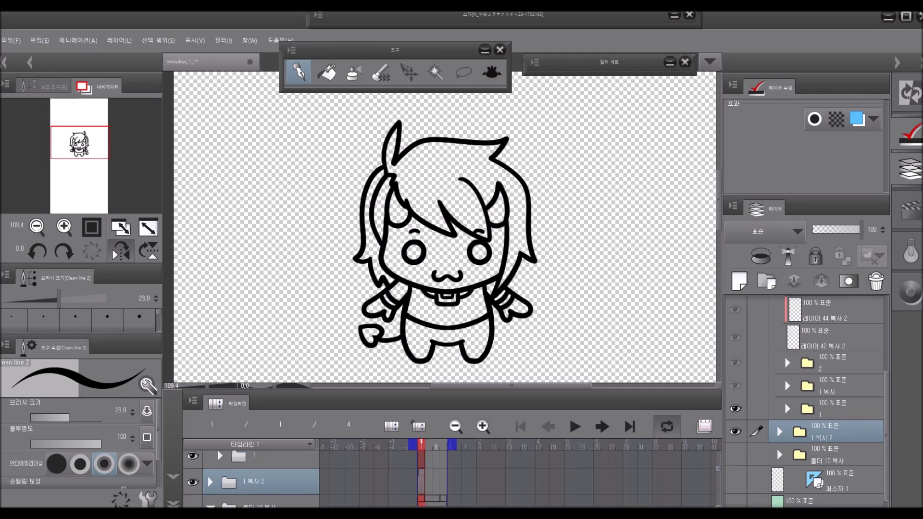
drag(440, 481, 448, 482)
Tint the reference copy blue and redraw the choker under the chin on frame 4's 레이어 3 복사 with the Clean line 2 pen
drag(886, 435, 886, 363)
click(837, 325)
click(832, 450)
click(857, 119)
click(836, 398)
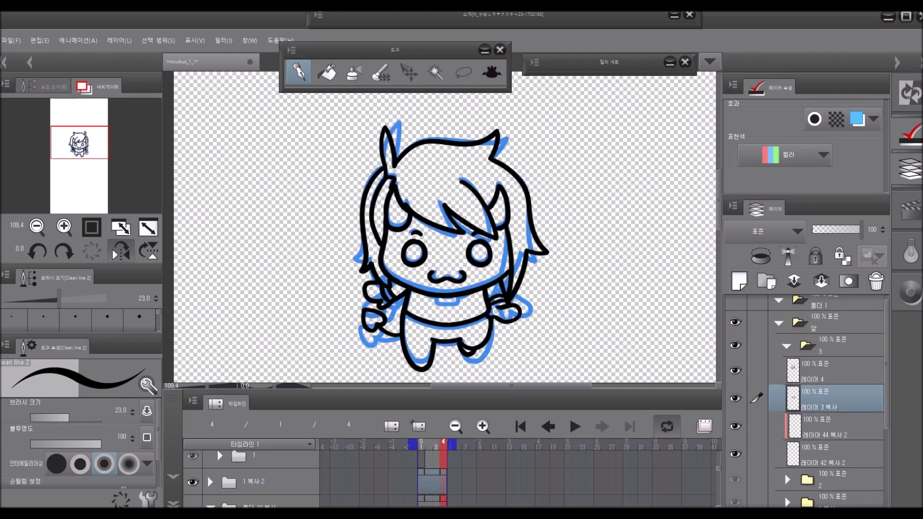
mouse_move(435, 297)
mouse_down()
mouse_move(455, 303)
mouse_move(437, 300)
mouse_move(453, 304)
mouse_move(459, 296)
mouse_move(443, 298)
mouse_move(475, 288)
mouse_up()
Delete the blue reference copy of folder 1 and play the four-frame loop
drag(887, 364, 886, 439)
click(832, 424)
click(875, 281)
click(574, 427)
key(space)
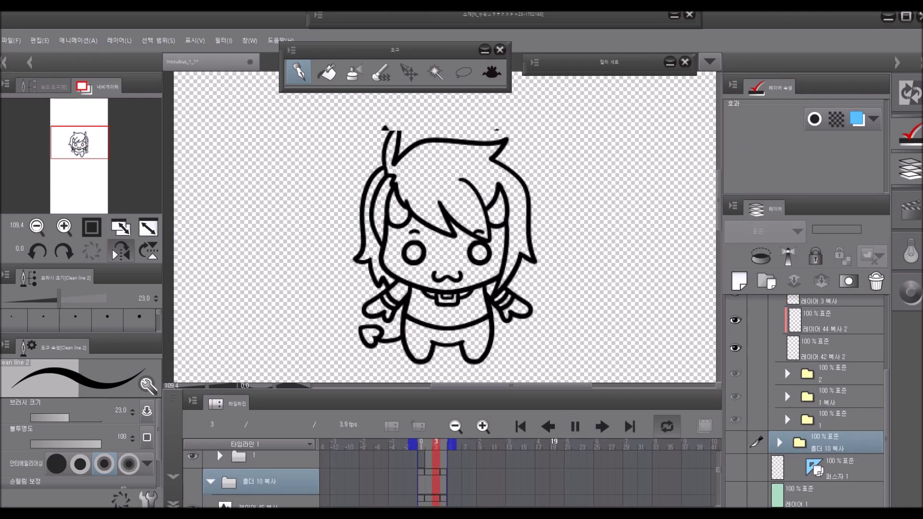
click(575, 426)
Collapse folder 3 and step through the animation from frame 1 to frame 4
click(832, 419)
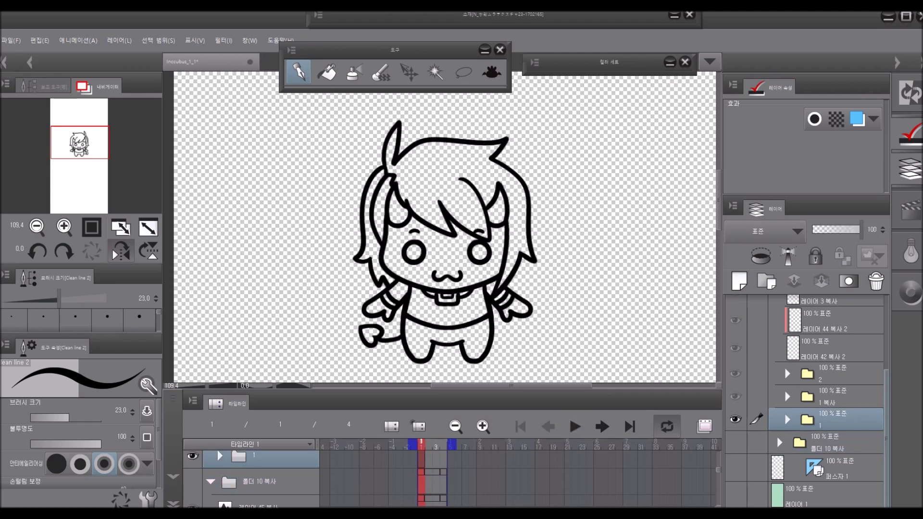
click(832, 396)
scroll(806, 401, up, 3)
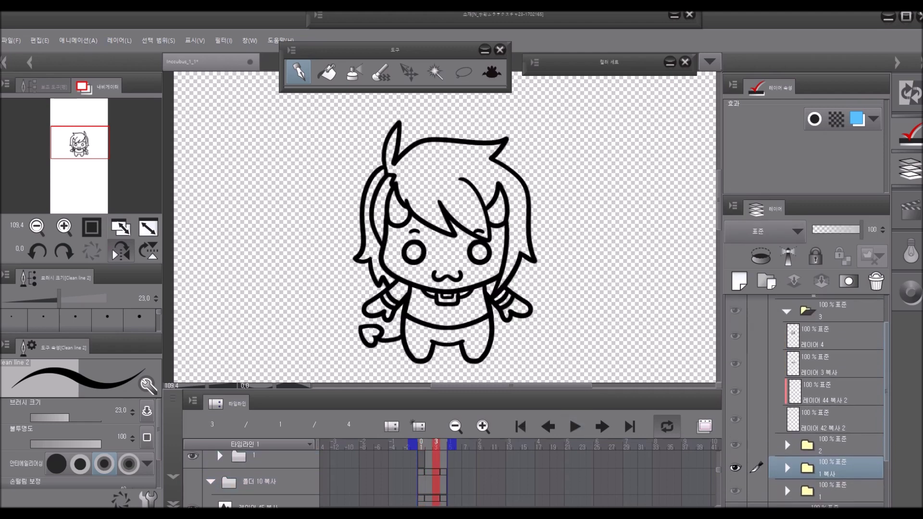
click(787, 312)
key(Left)
key(Left)
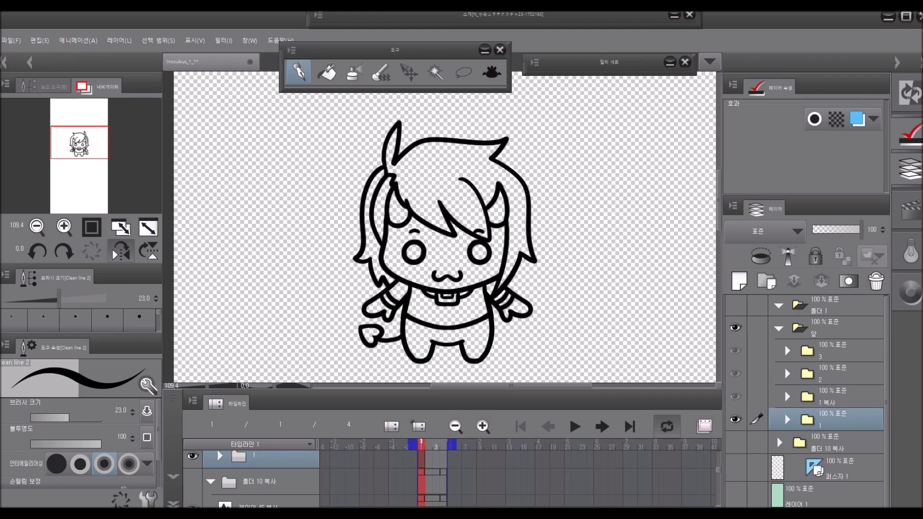
key(Right)
key(Right)
key(Right)
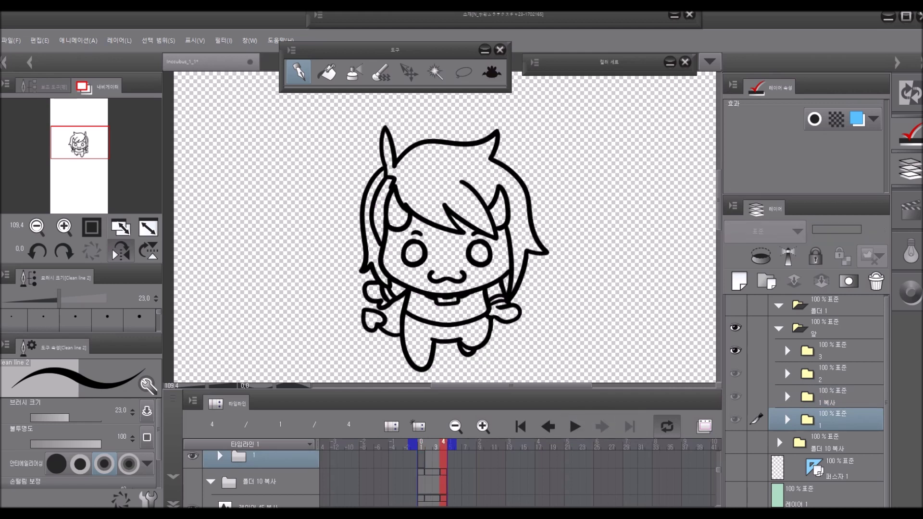
click(520, 426)
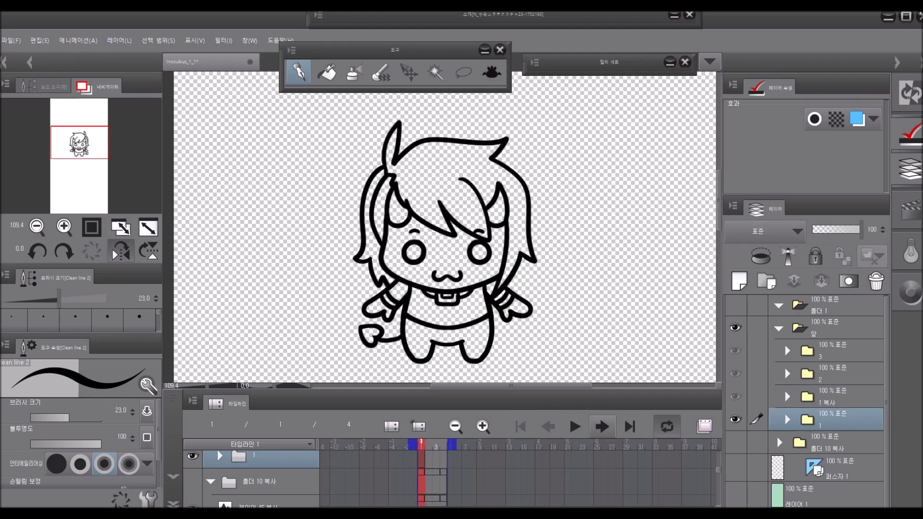
Flip back and forth between neighbouring frames to compare the character's poses from frame 1 through frame 4
click(602, 427)
key(Right)
key(Left)
key(Right)
key(Left)
key(Right)
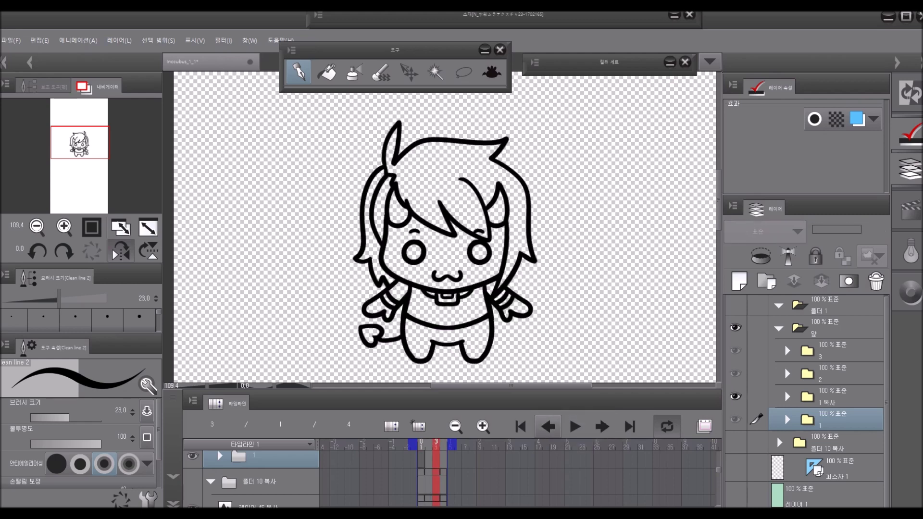
key(Left)
key(Right)
key(Left)
key(Right)
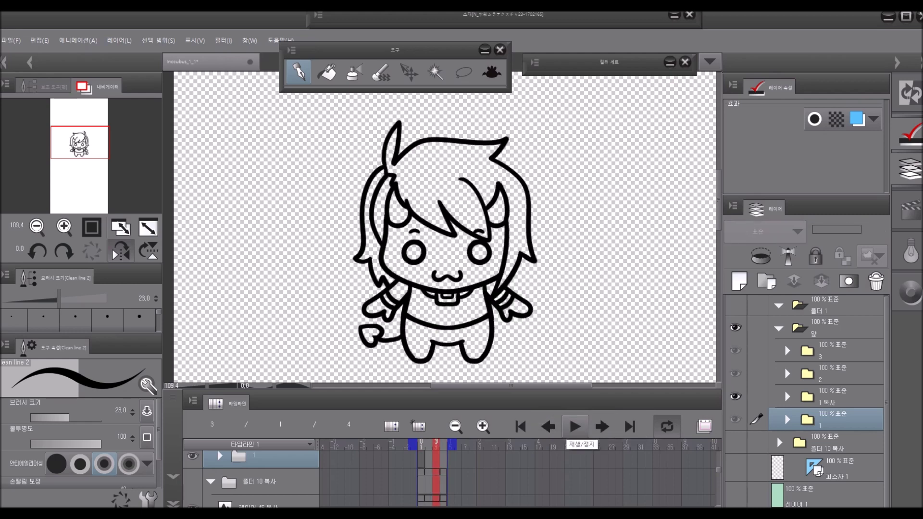
key(Right)
key(Left)
key(Right)
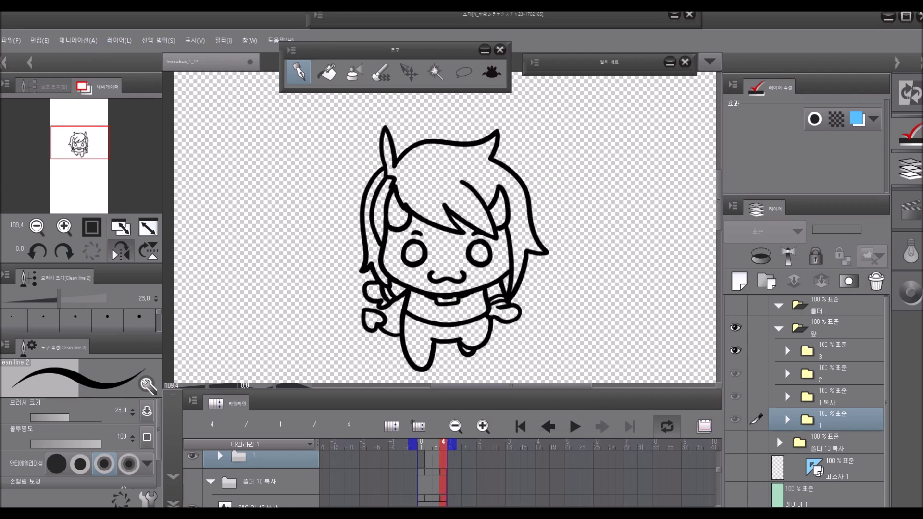
key(Left)
key(Right)
Play the loop and zoom the canvas out to 25% to judge the animation at small size
key(space)
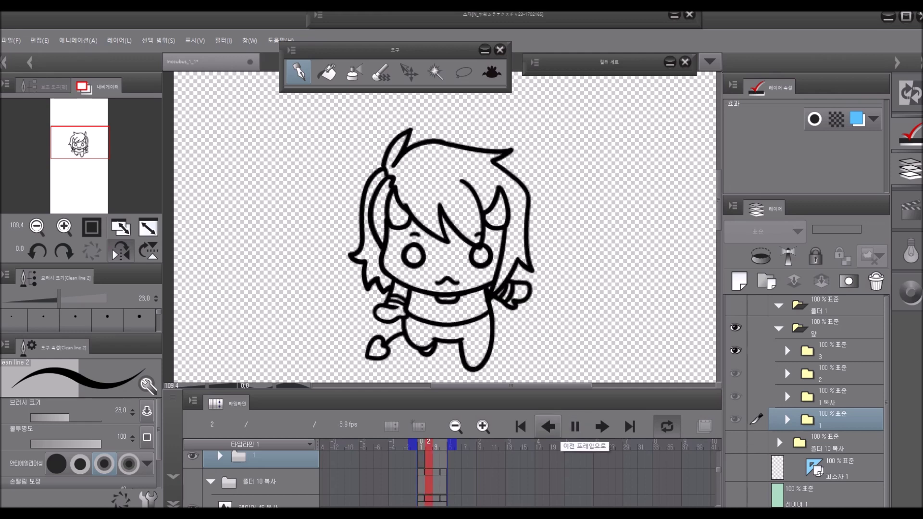
click(37, 226)
click(36, 227)
click(37, 226)
click(36, 226)
click(37, 226)
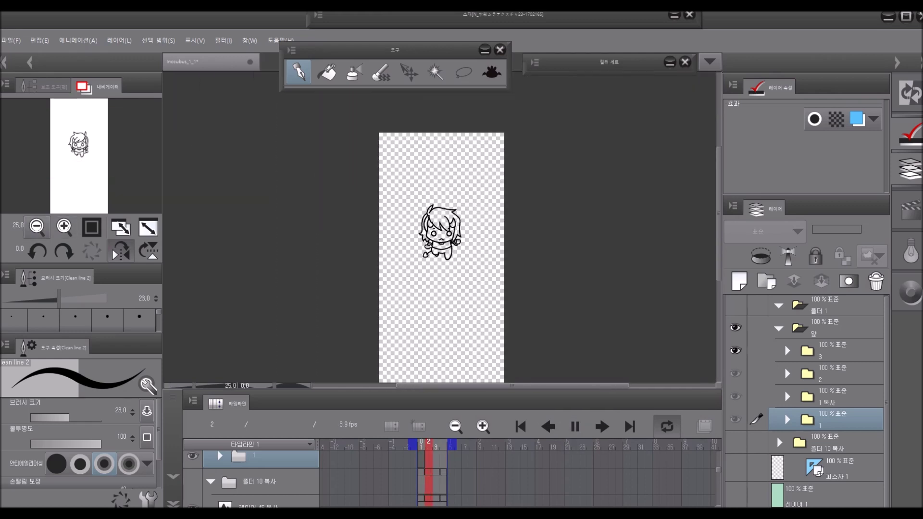